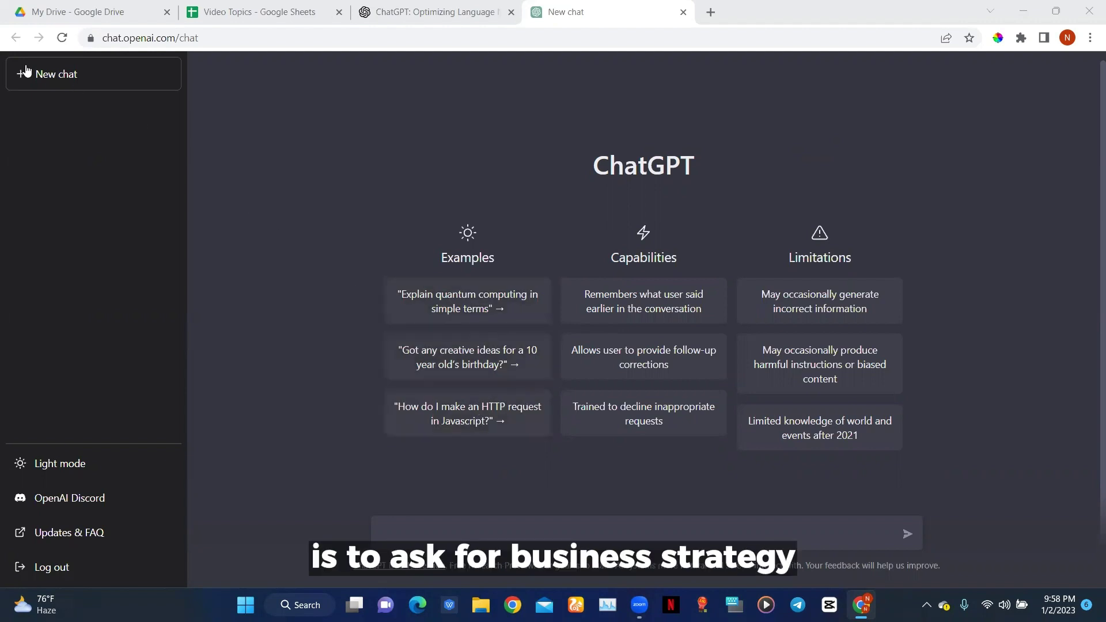
- Send the prompt "give me a business strategy for my fish farm", correcting the misspelled word "stategy" before submitting it
left_click(420, 530)
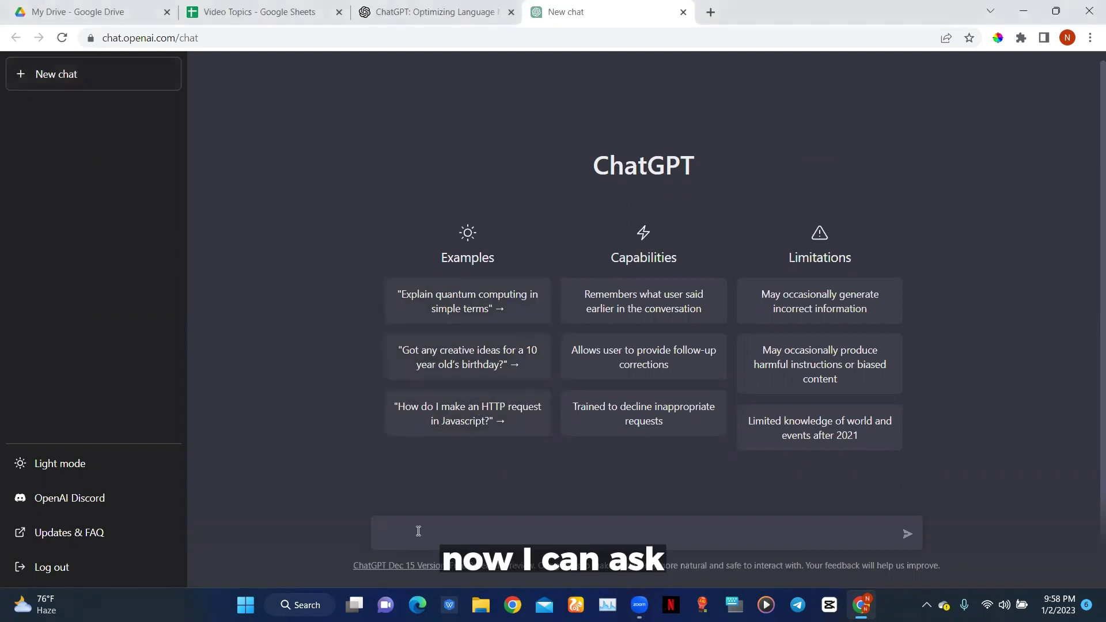
type("g")
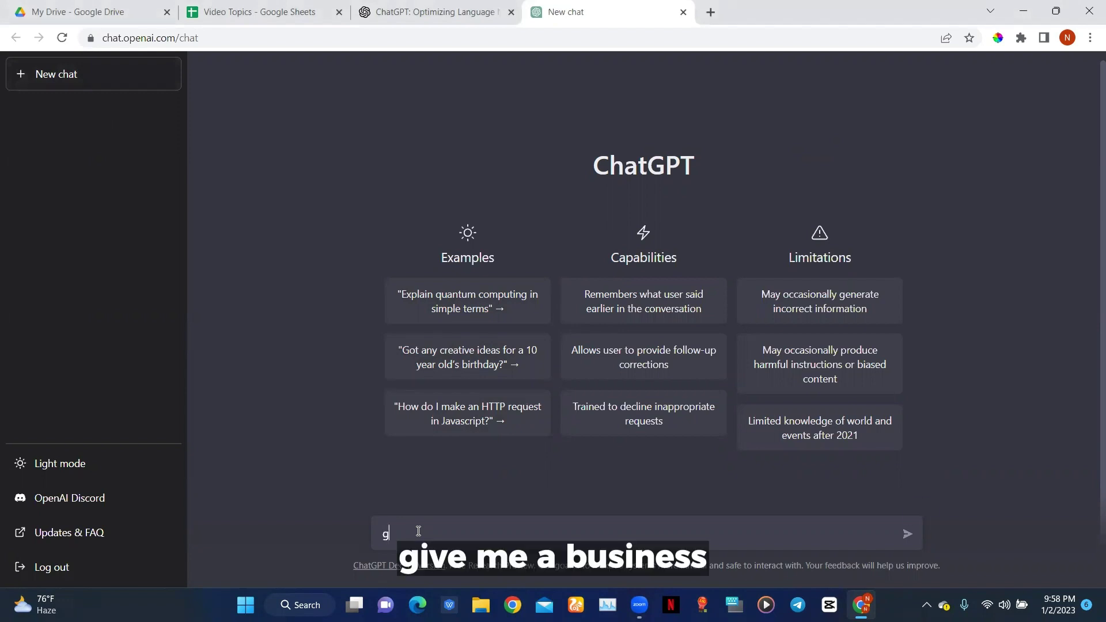
type("ive me ")
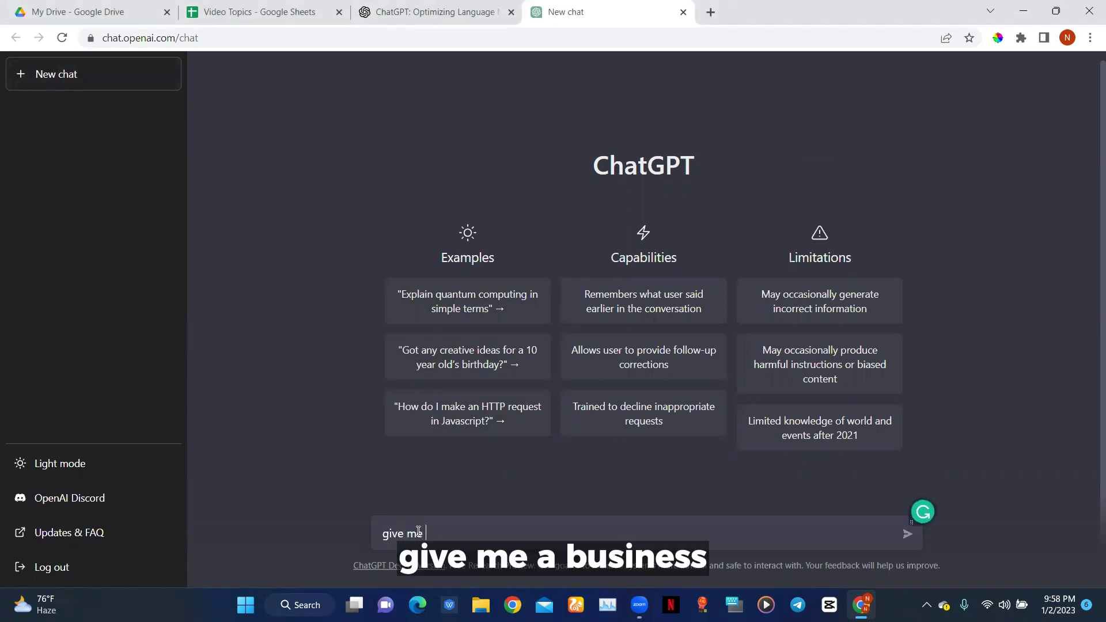
type("a bus")
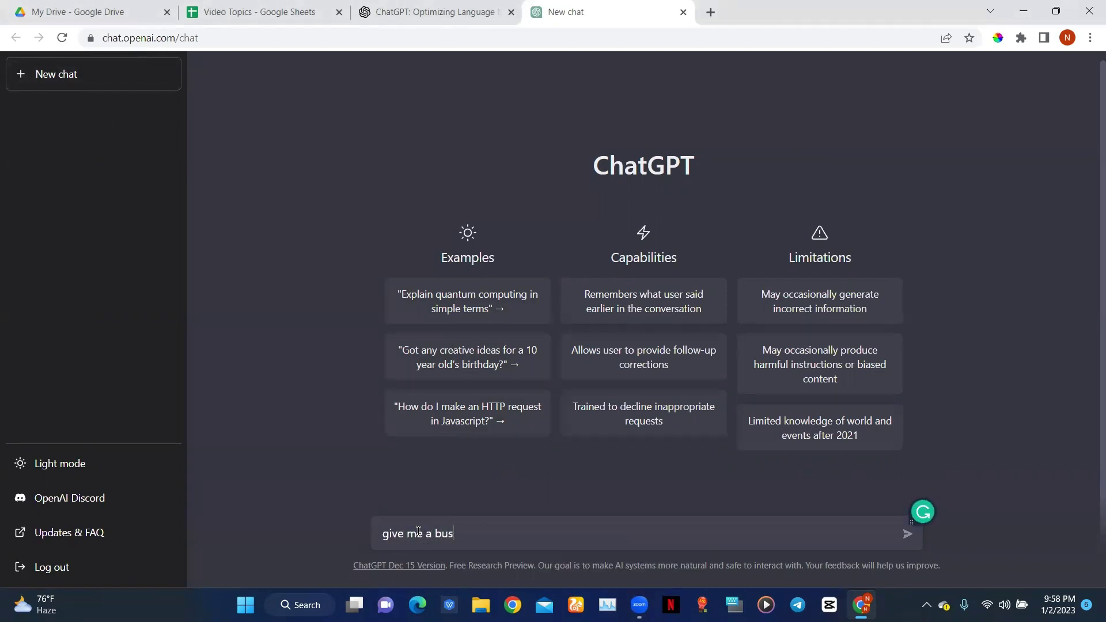
type("iness stategy for ")
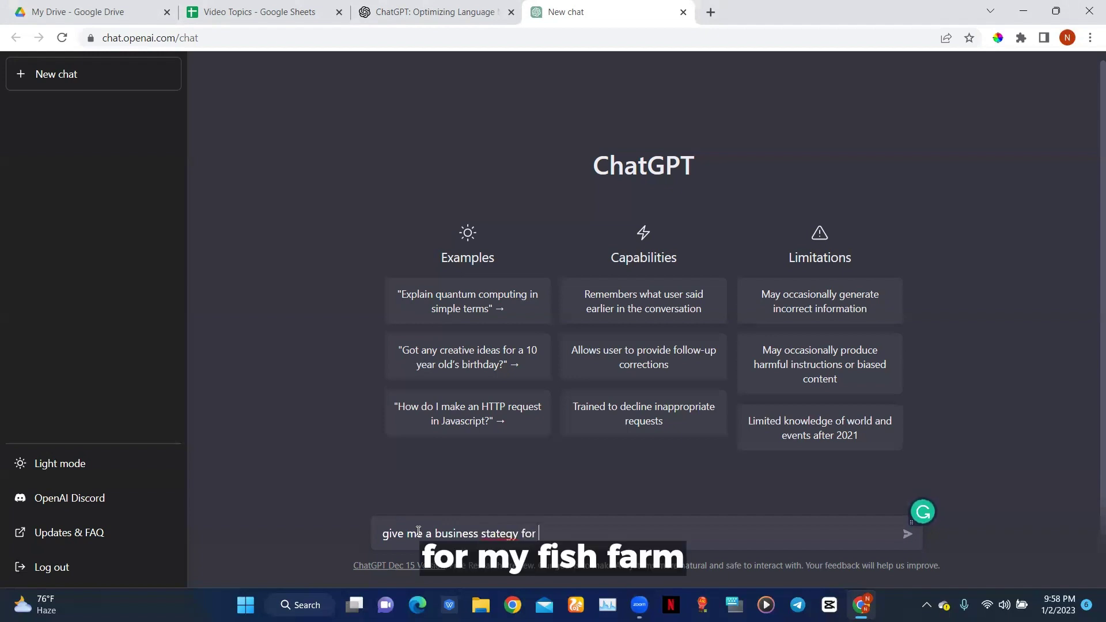
type("my")
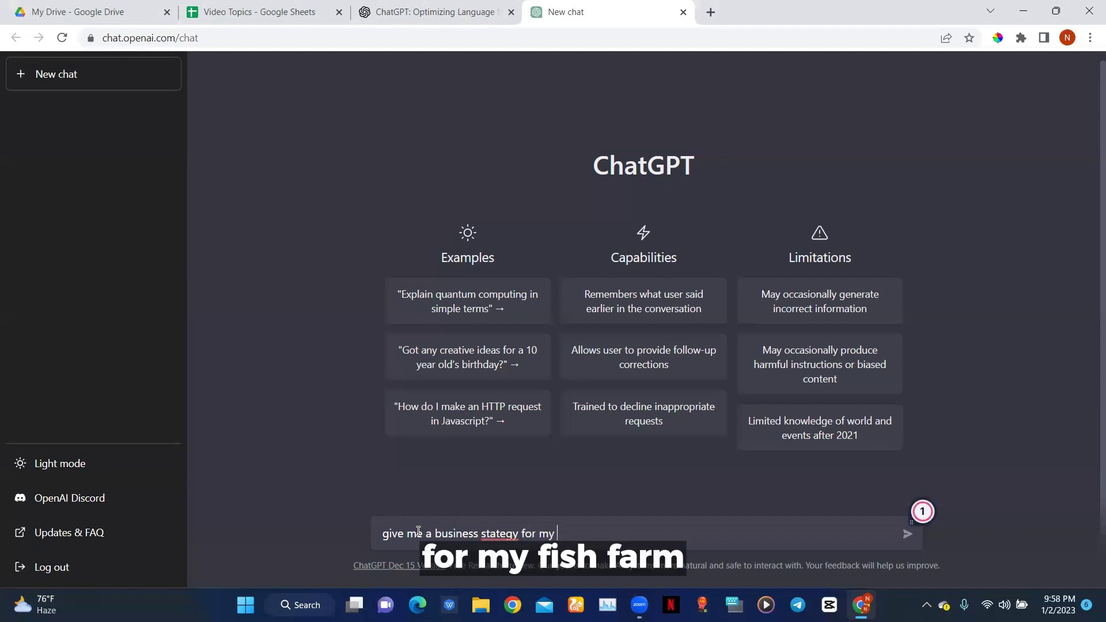
type(" fish f")
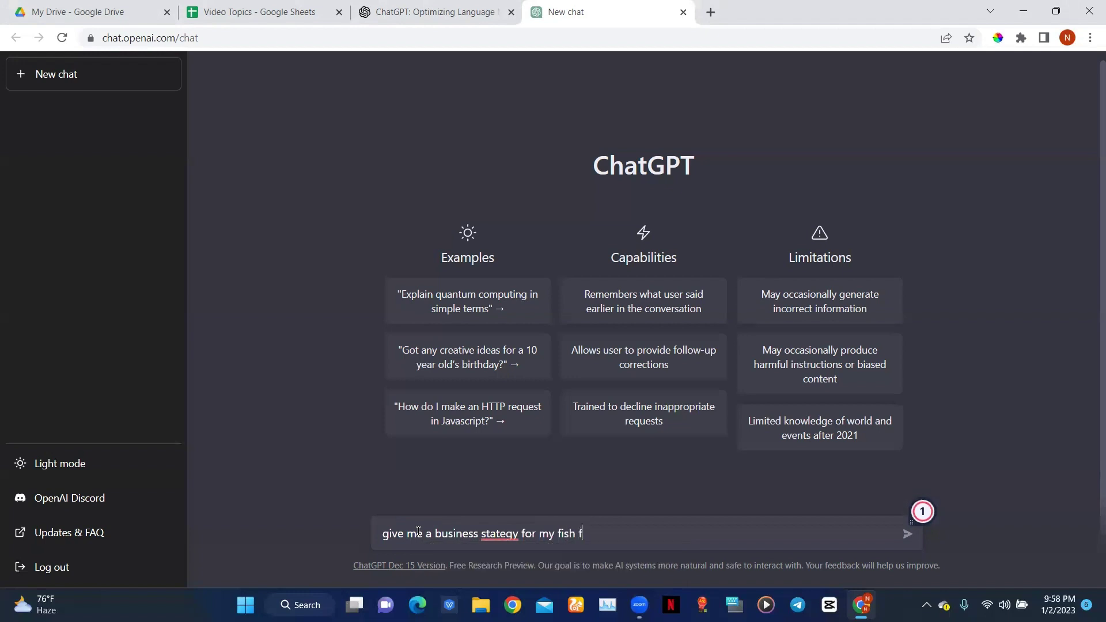
type("arm")
mouse_move(500, 530)
left_click(522, 485)
key("Return")
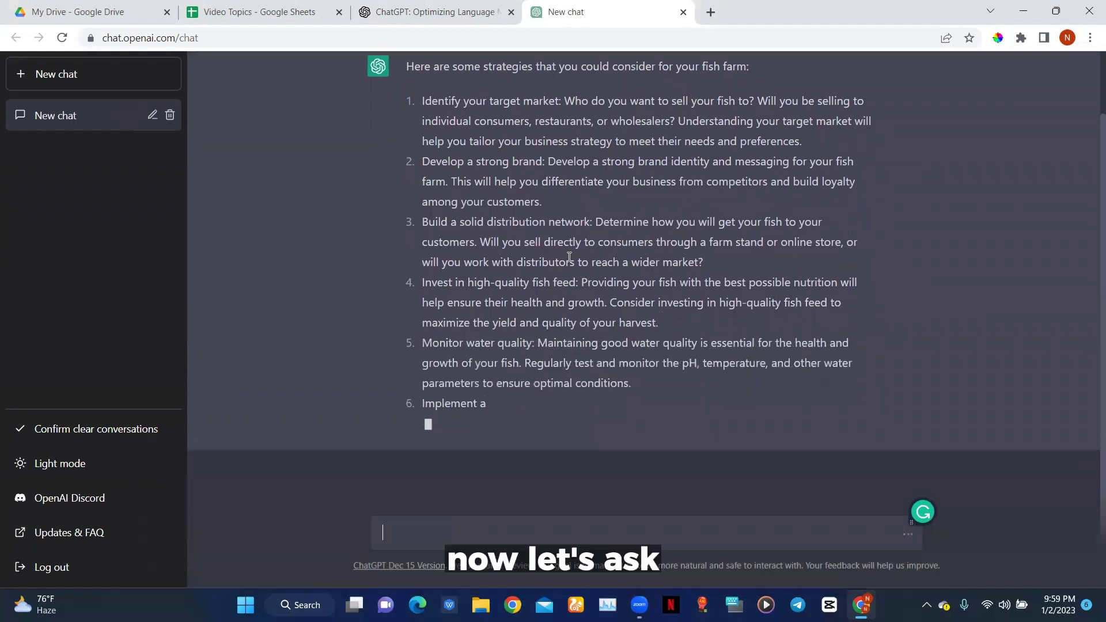
- Start a new chat and send the prompt "can you write me a marketing copy for a dating app"
left_click(41, 78)
left_click(425, 533)
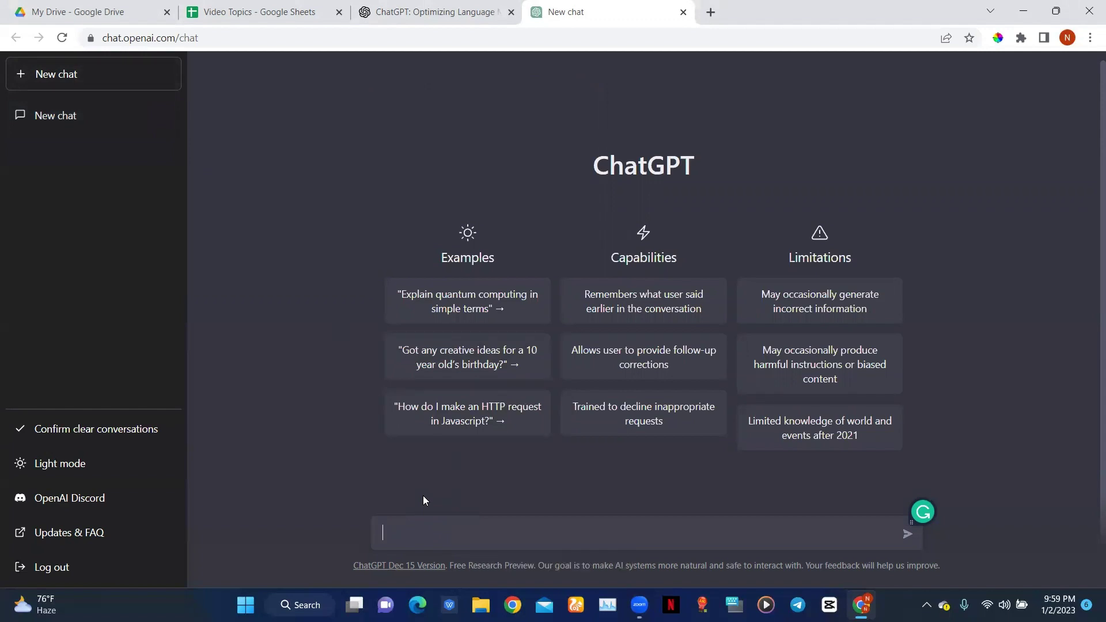
type("can ")
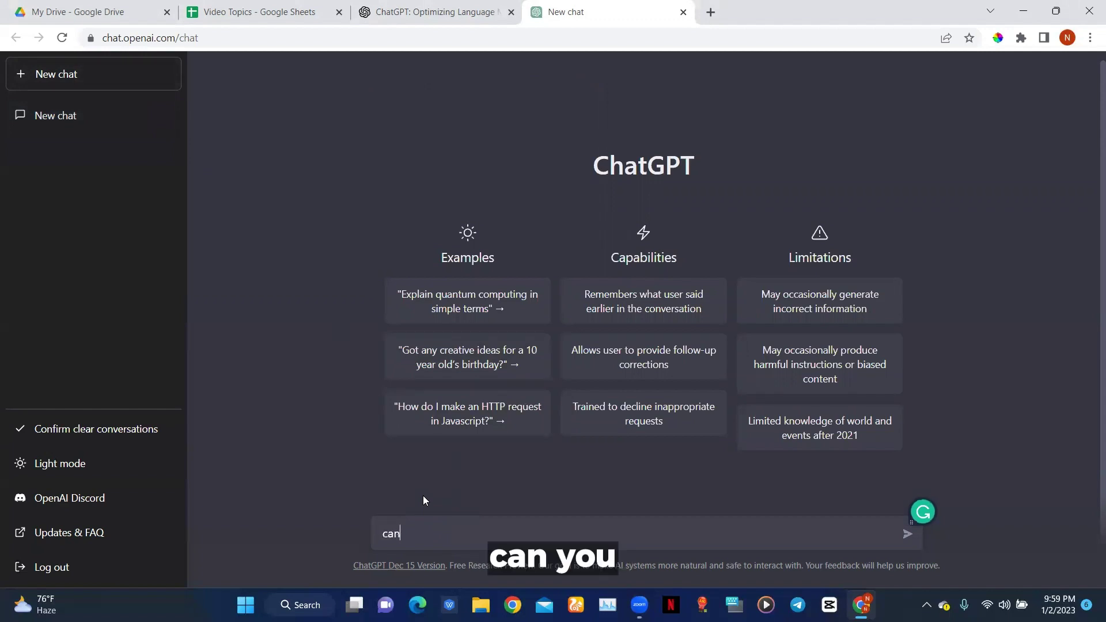
type("you w")
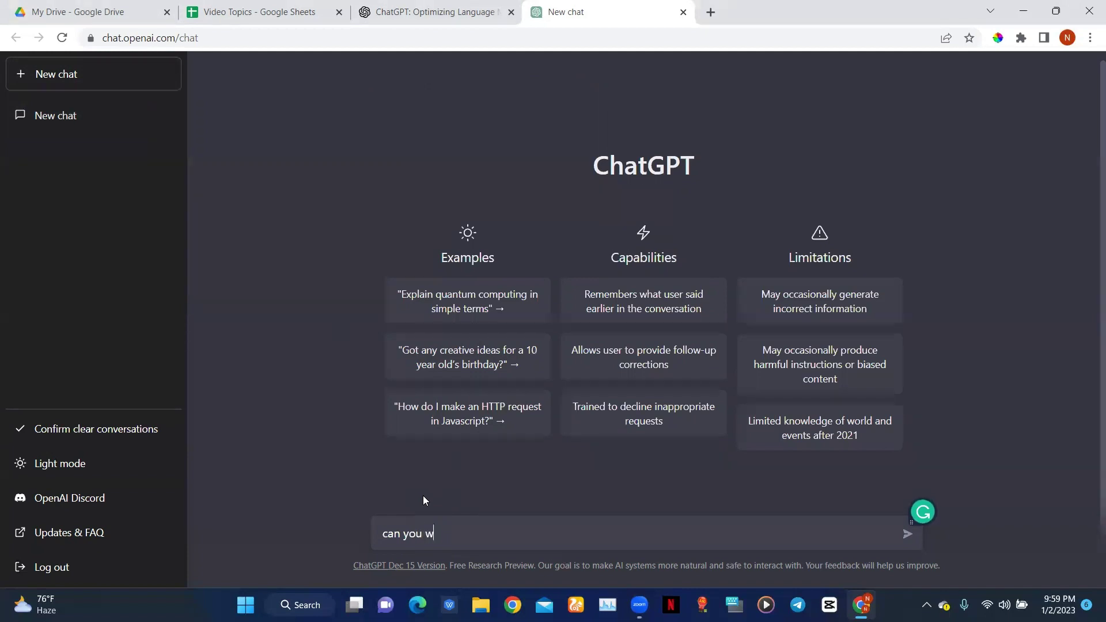
type("rite me")
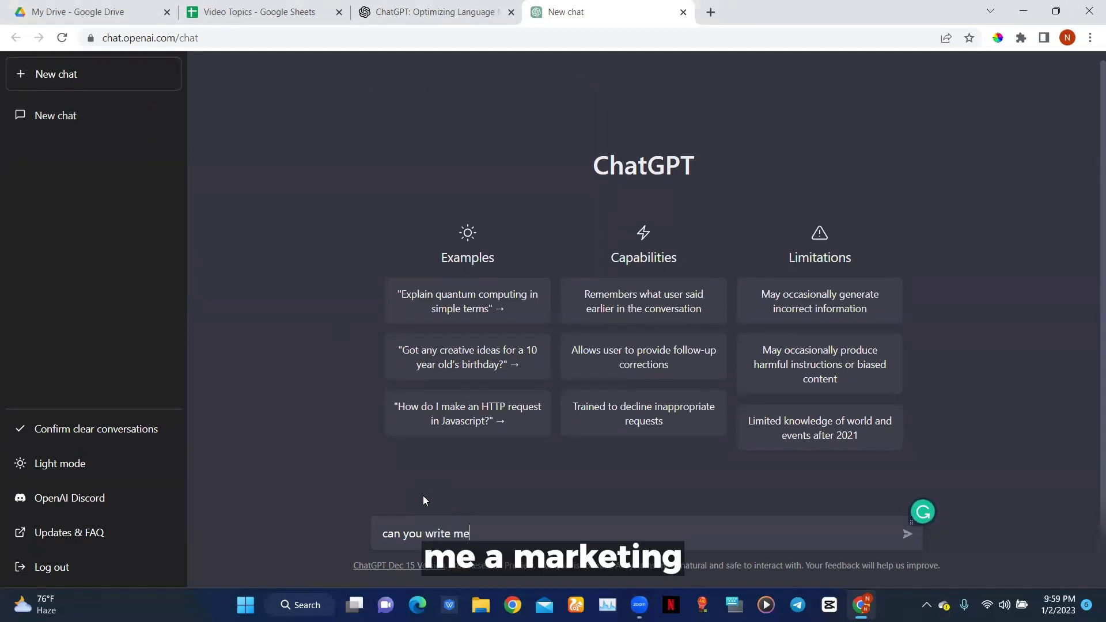
type(" a marting")
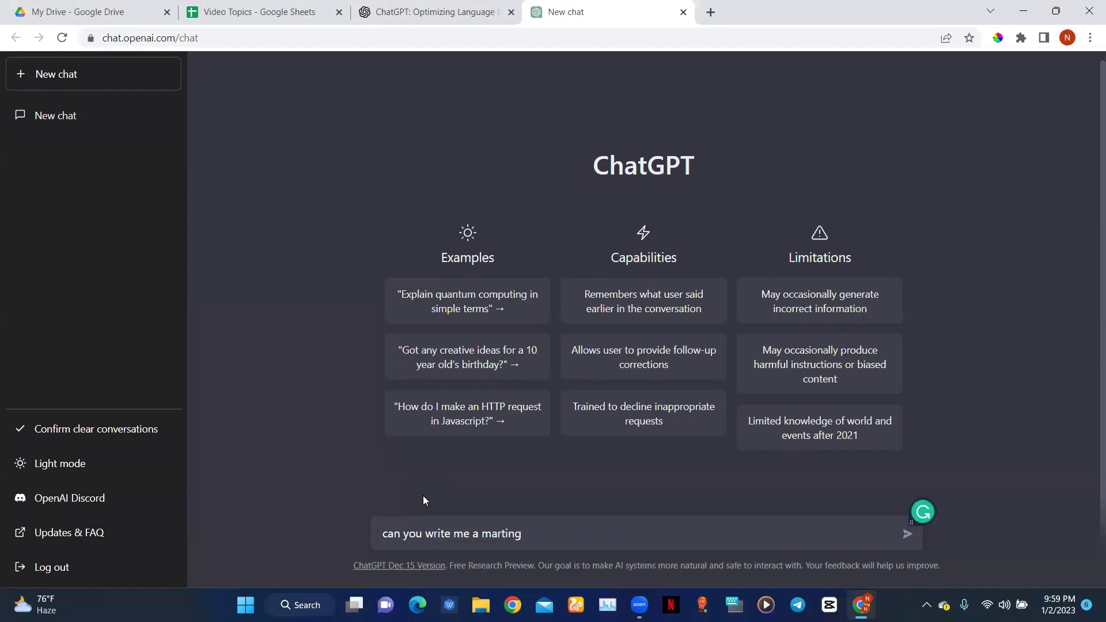
key("BackSpace")
key("BackSpace")
key("BackSpace")
key("BackSpace")
type("keting copy for a d")
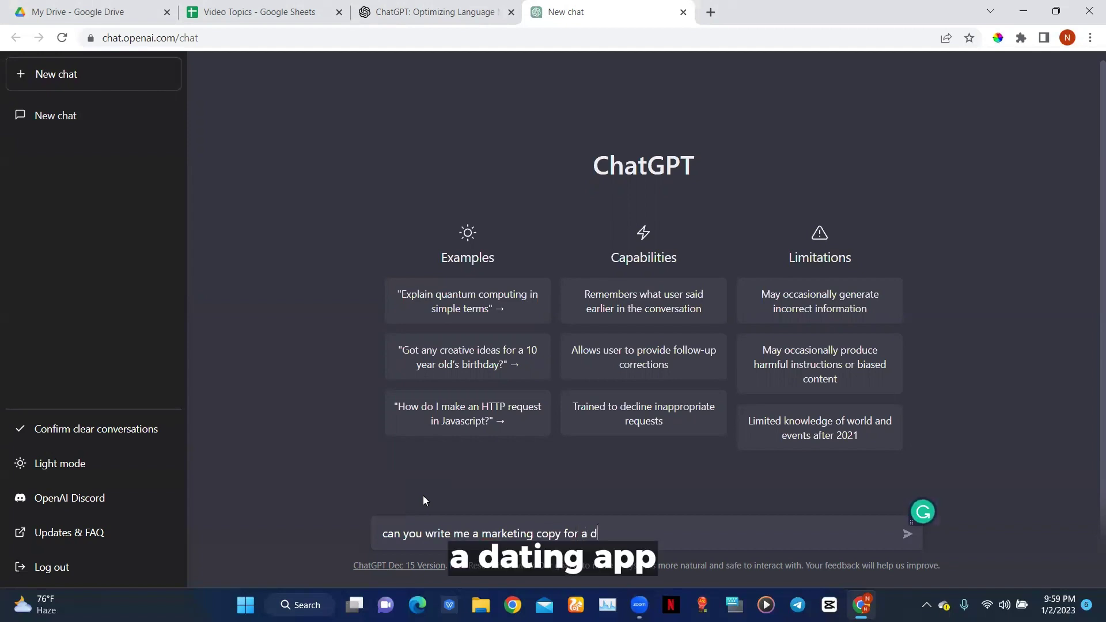
type("ating a")
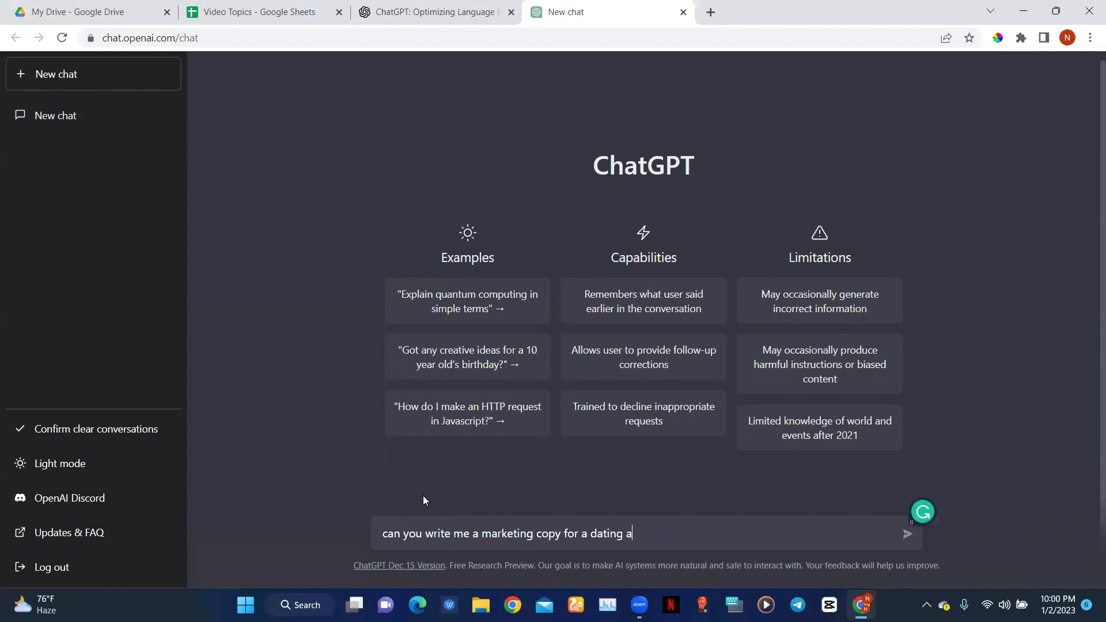
type("pp")
key("Return")
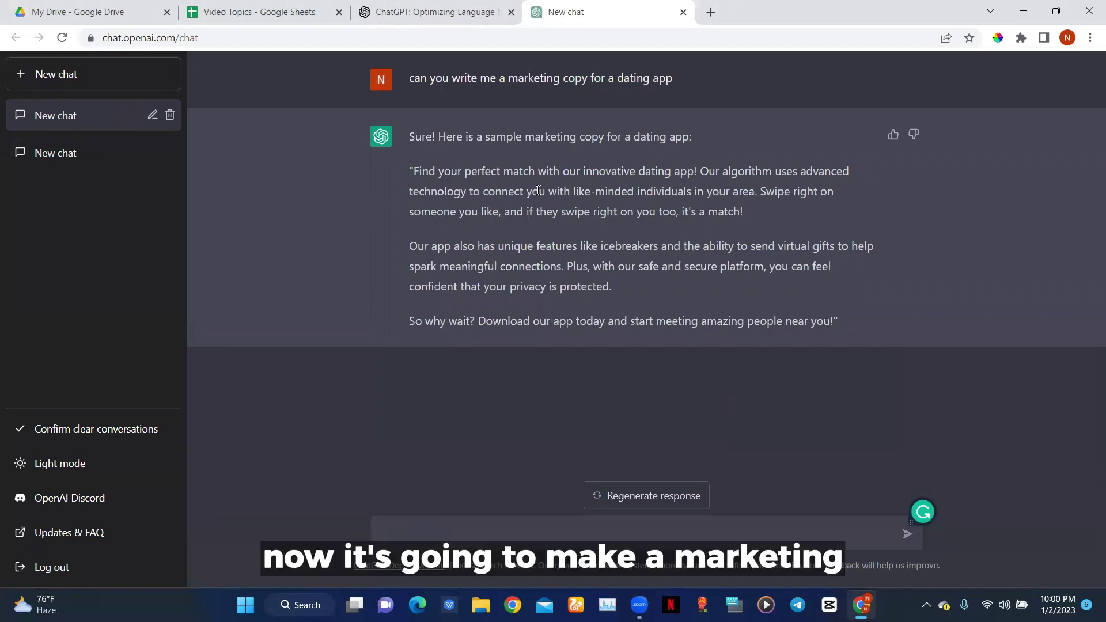
- Send the follow-up prompt "write the product description for custard" in the same conversation
left_click(429, 531)
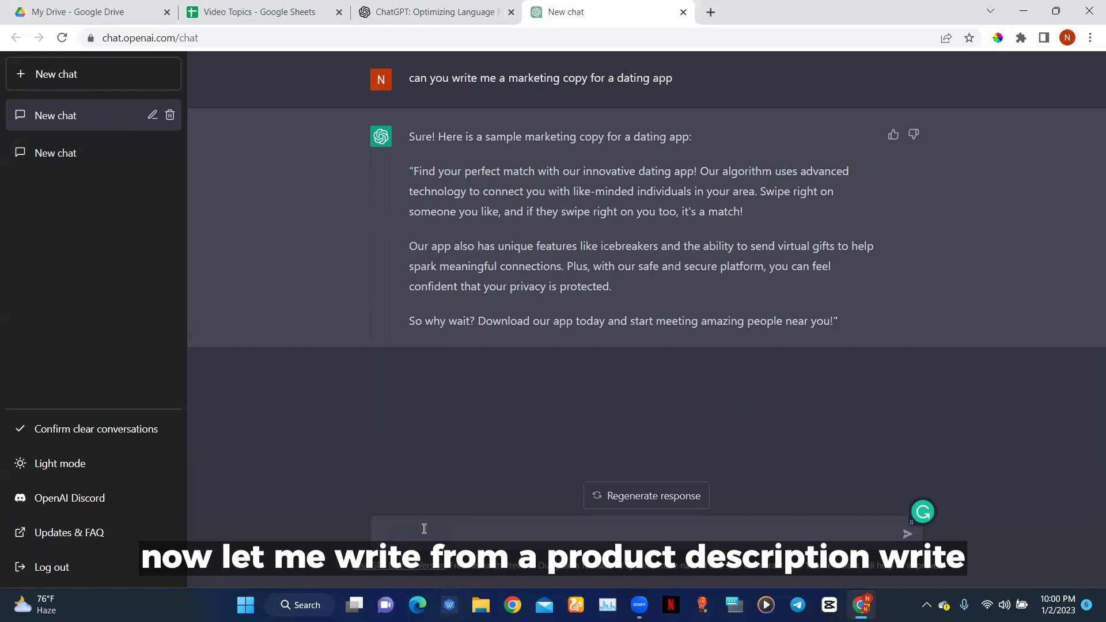
type("w")
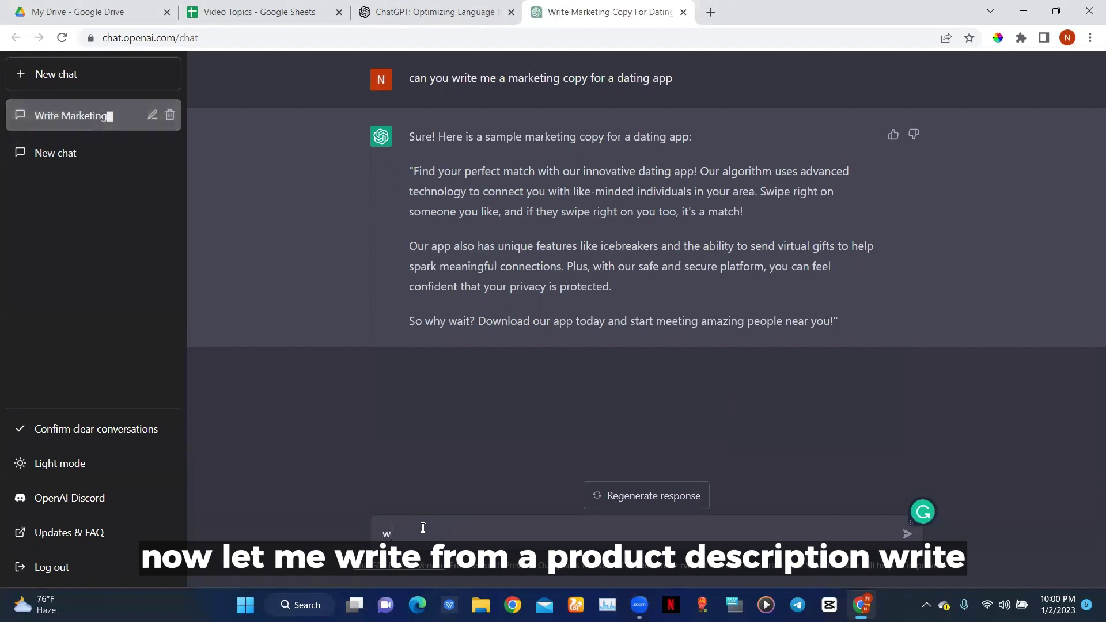
type("rite ")
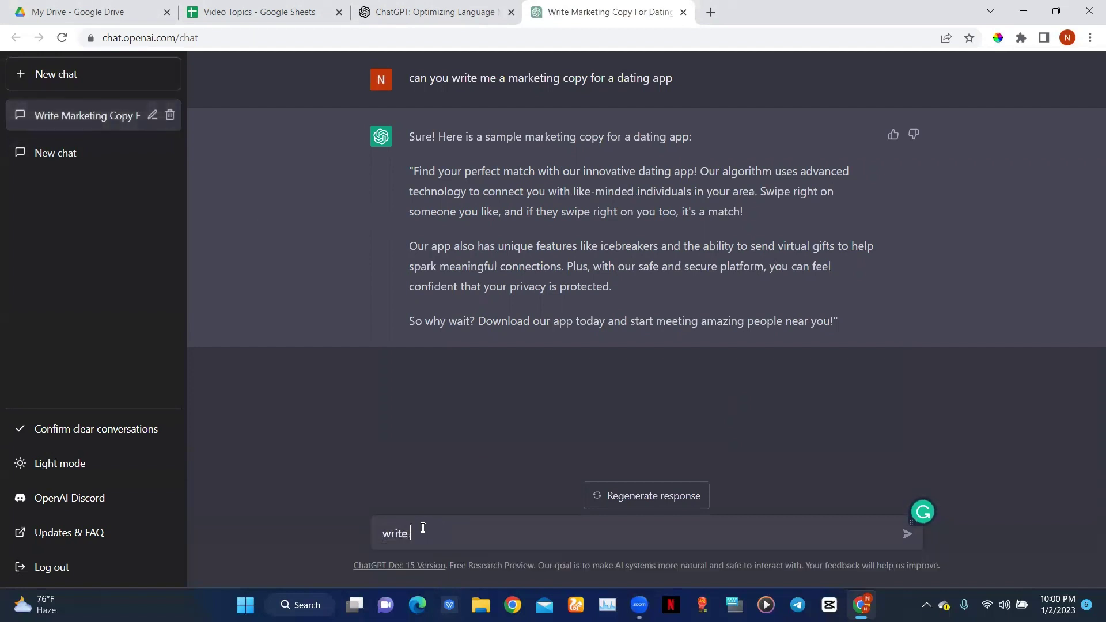
type("the product description for ")
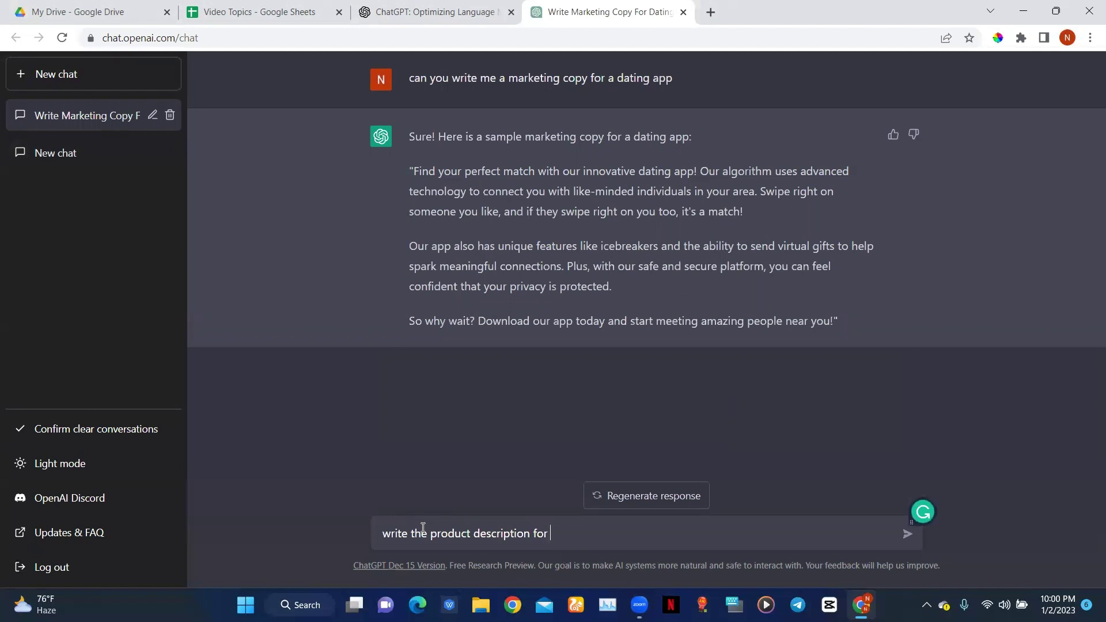
type("custard")
key("Return")
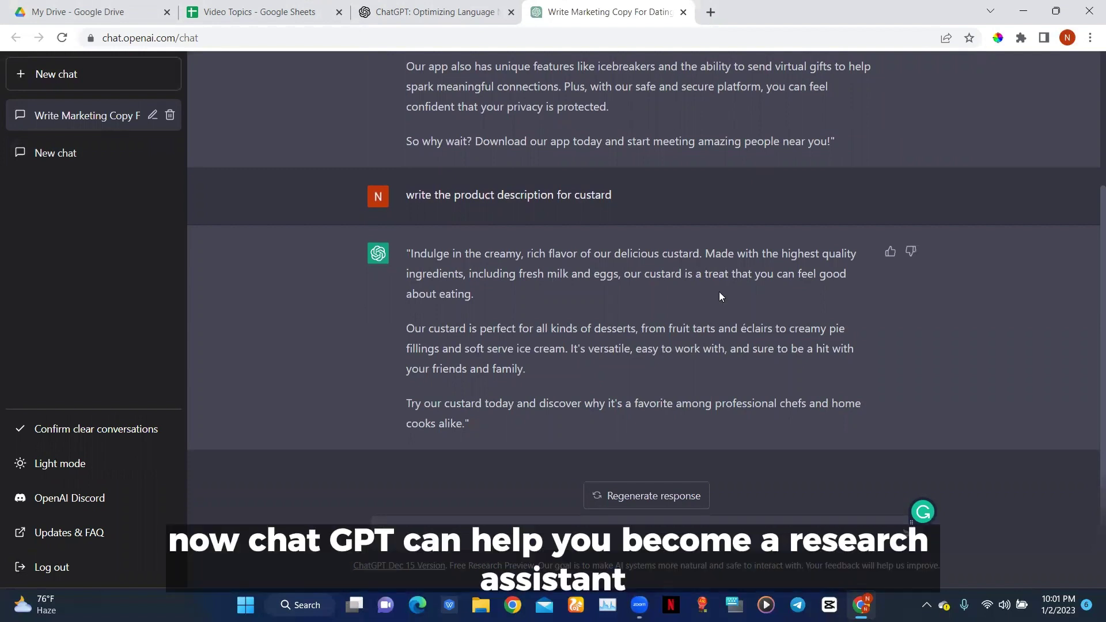
- Start another new chat and ask "what are the benefits of salt", accepting the suggested spelling "benefits"
mouse_move(567, 176)
left_click(53, 155)
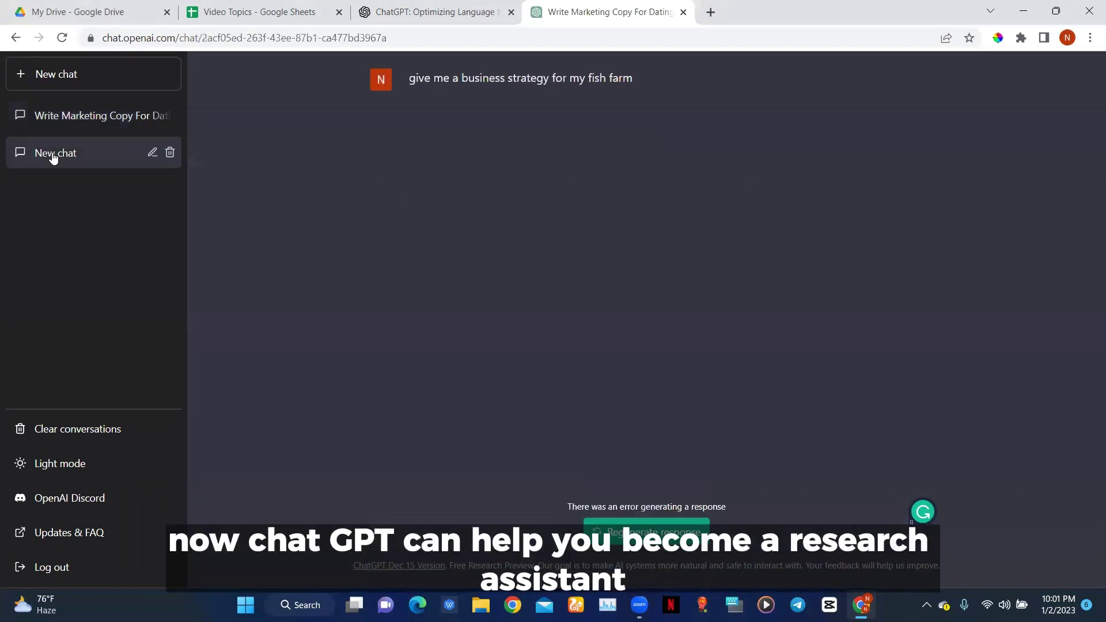
left_click(81, 80)
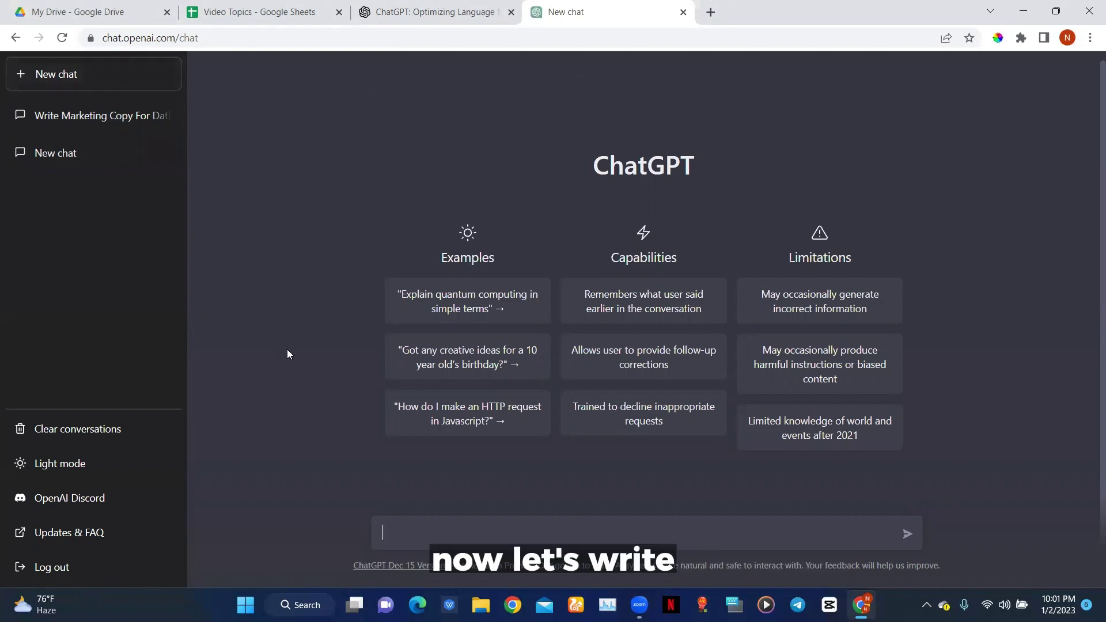
type("wha")
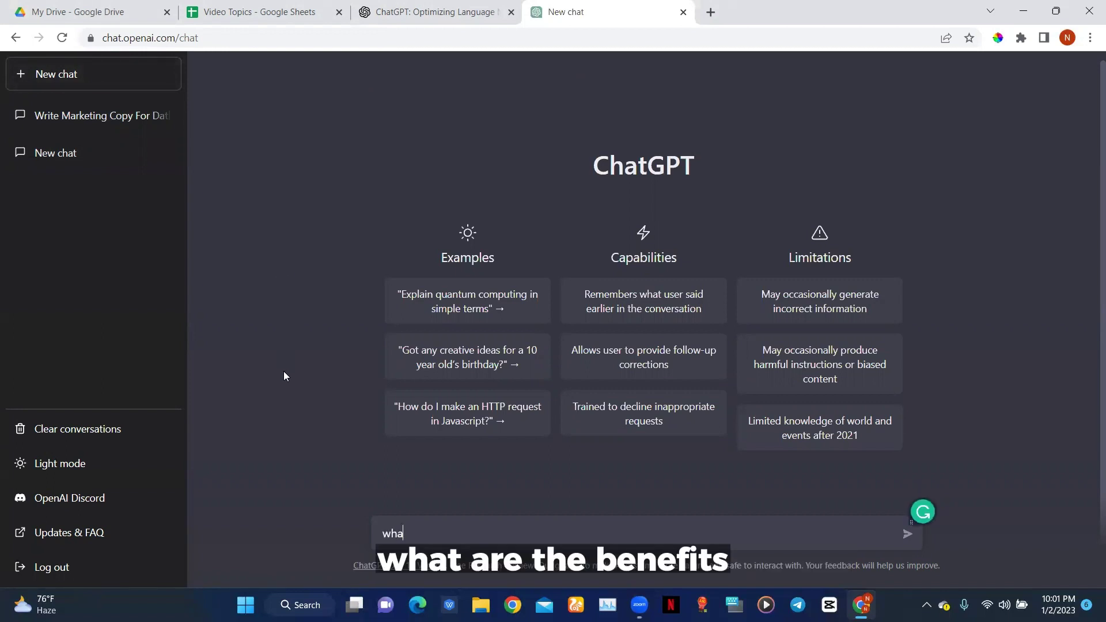
type("t are the benifines")
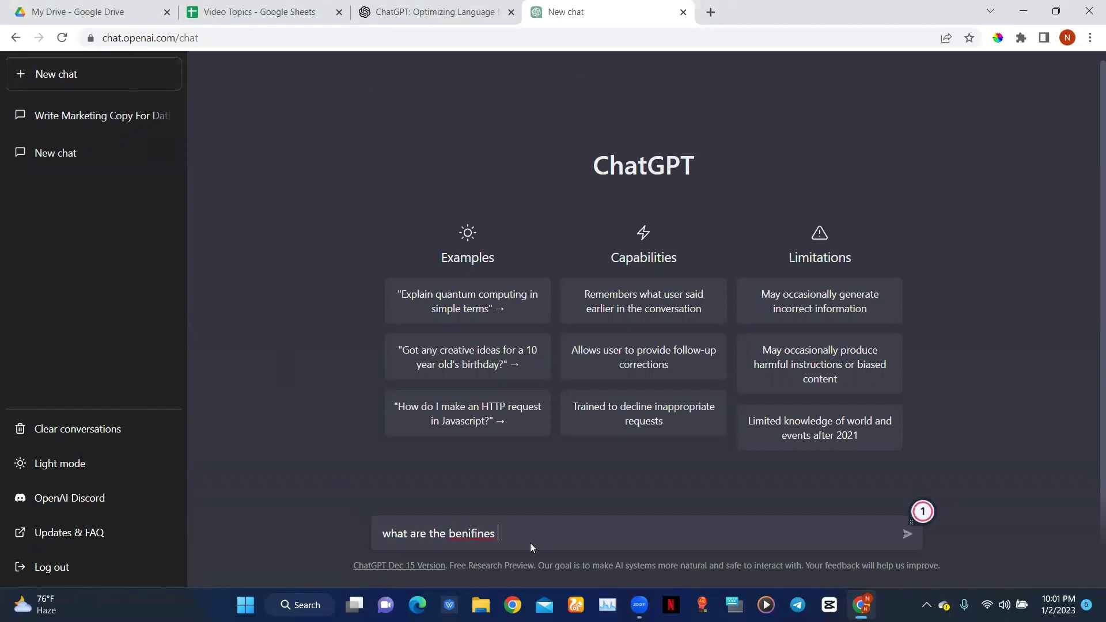
mouse_move(451, 530)
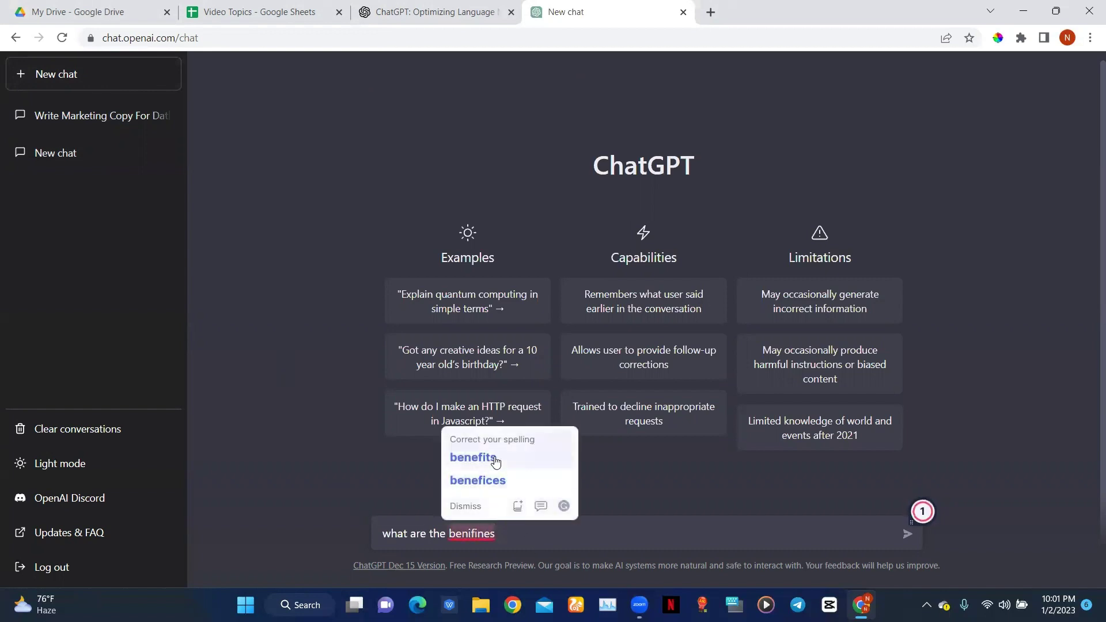
left_click(494, 460)
type("of s")
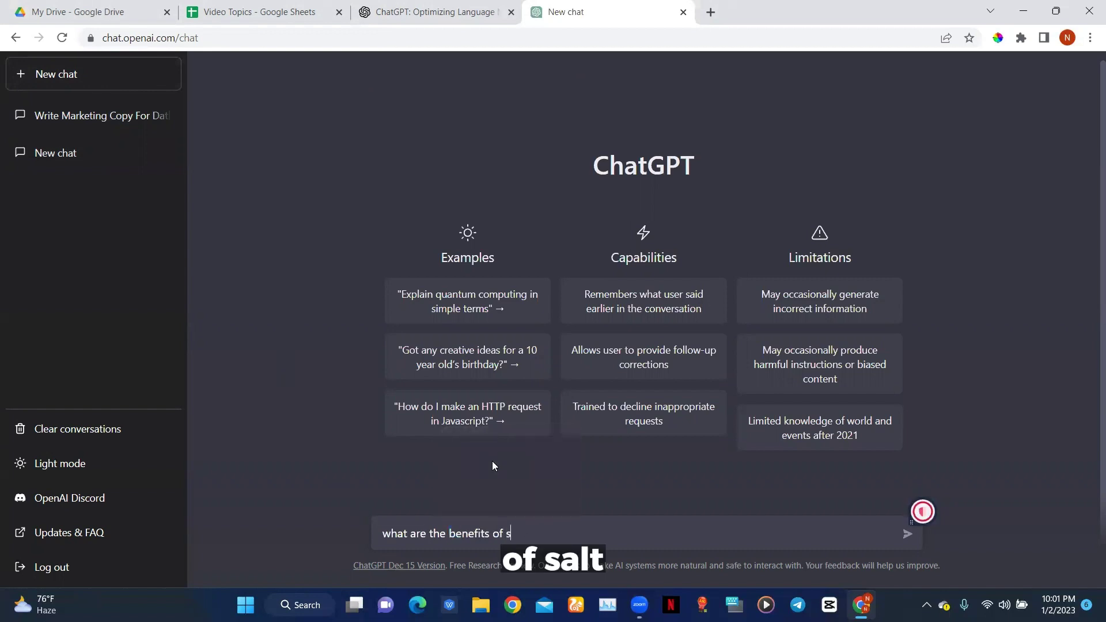
type("alt")
key("Return")
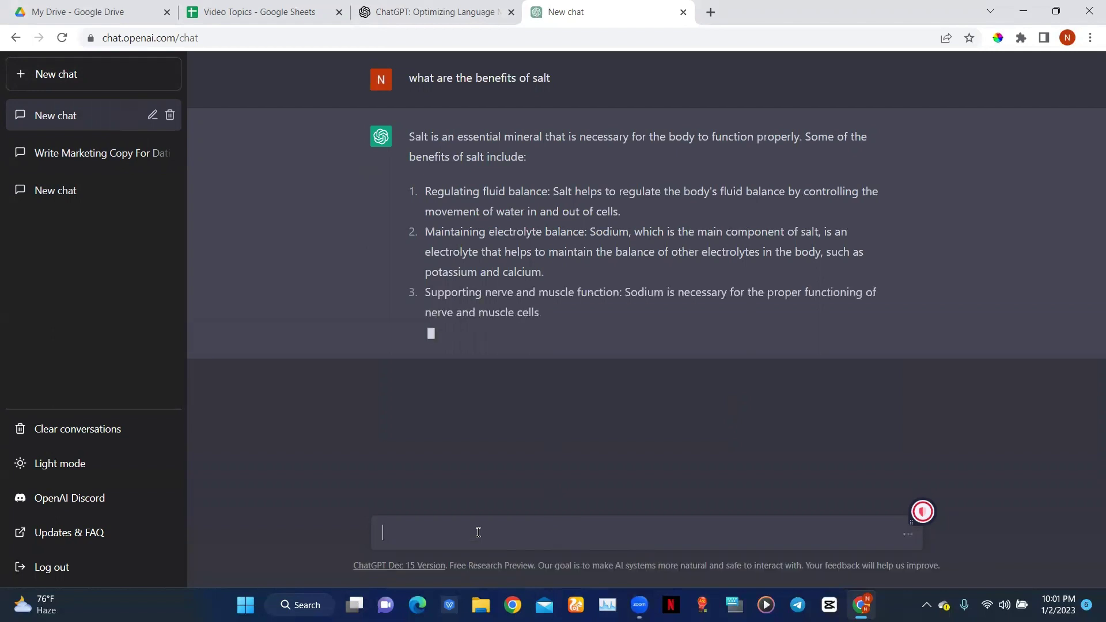
- Send the follow-up prompt "wirte on the topic covid 19" in the salt conversation
type("wirt")
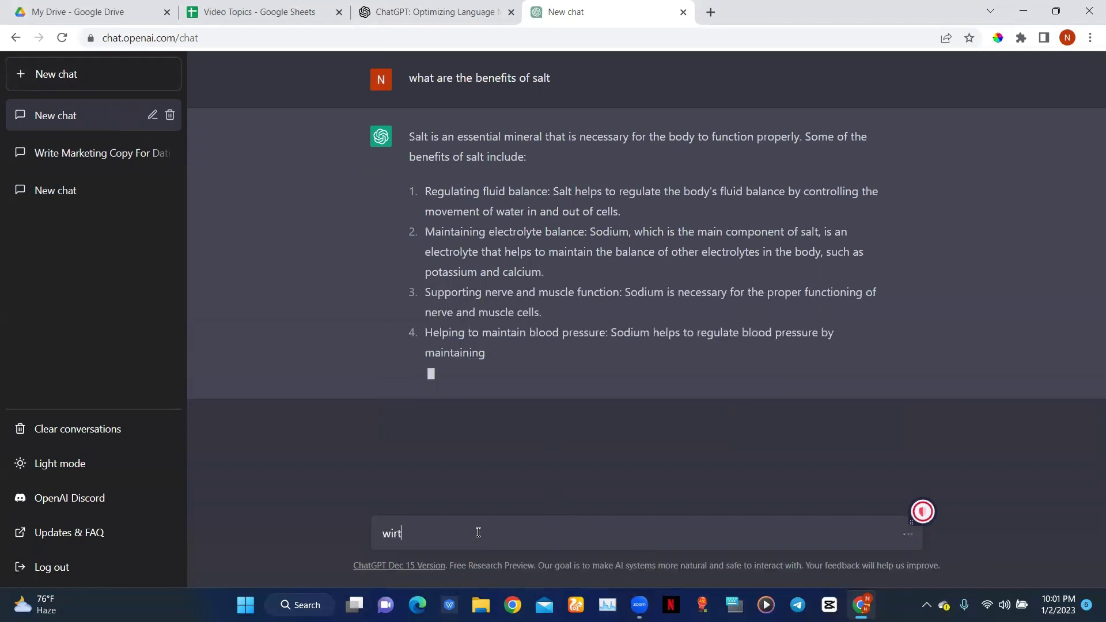
type("e on the")
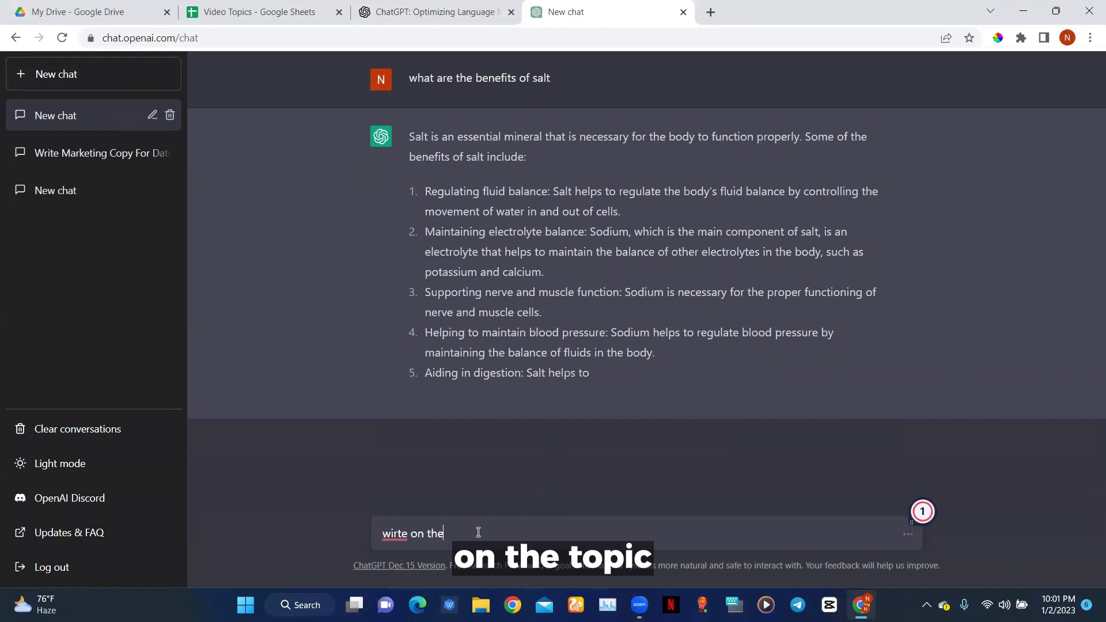
type(" to")
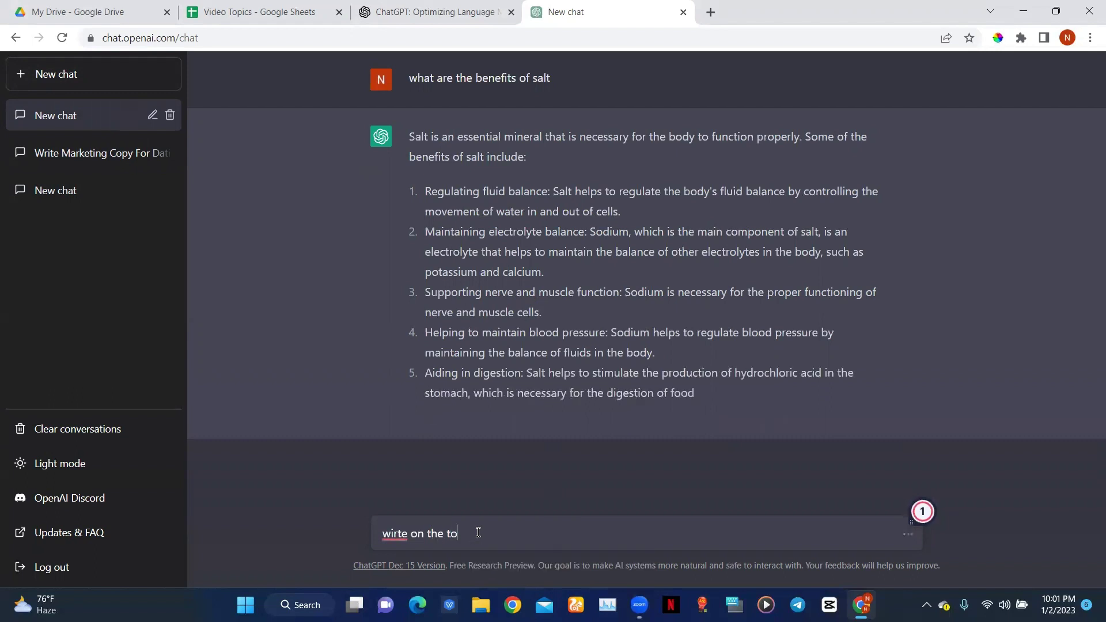
type("pic")
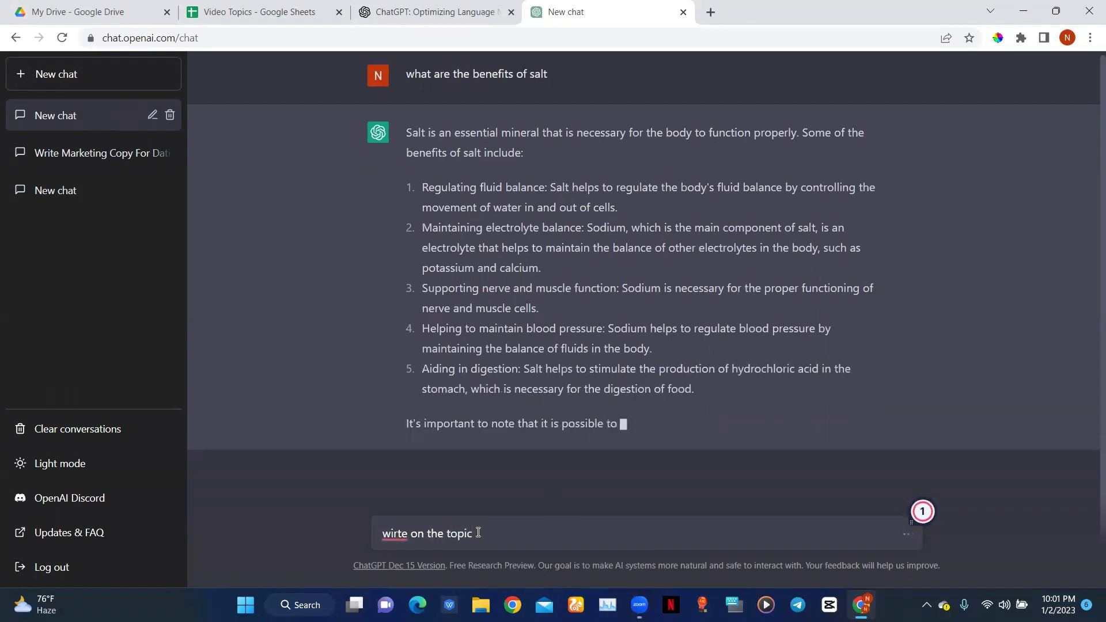
type(" covi")
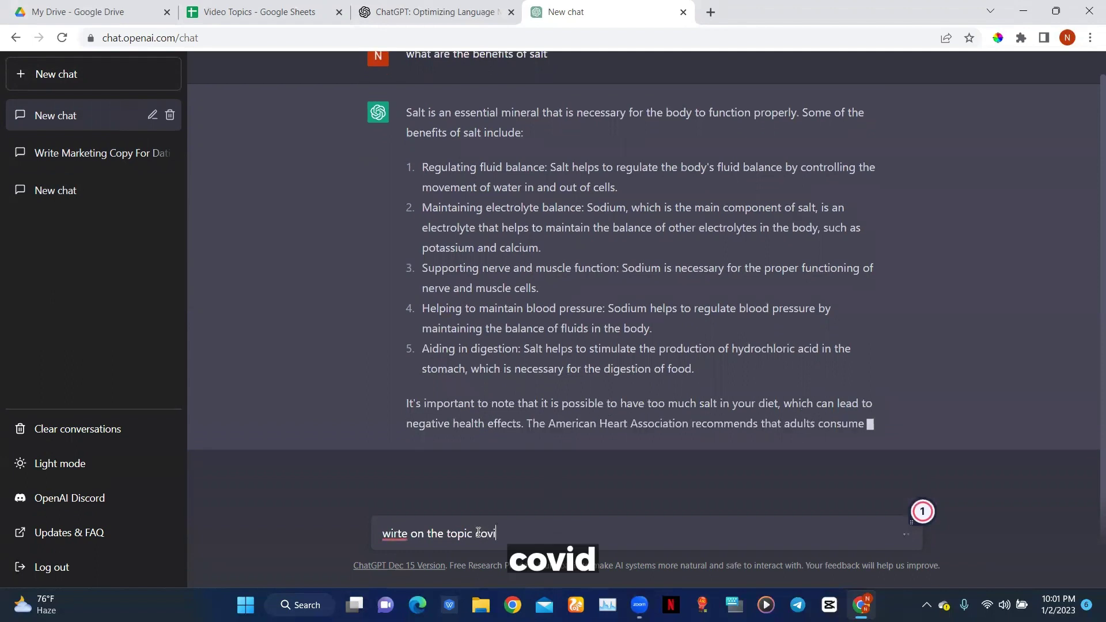
type("d 19")
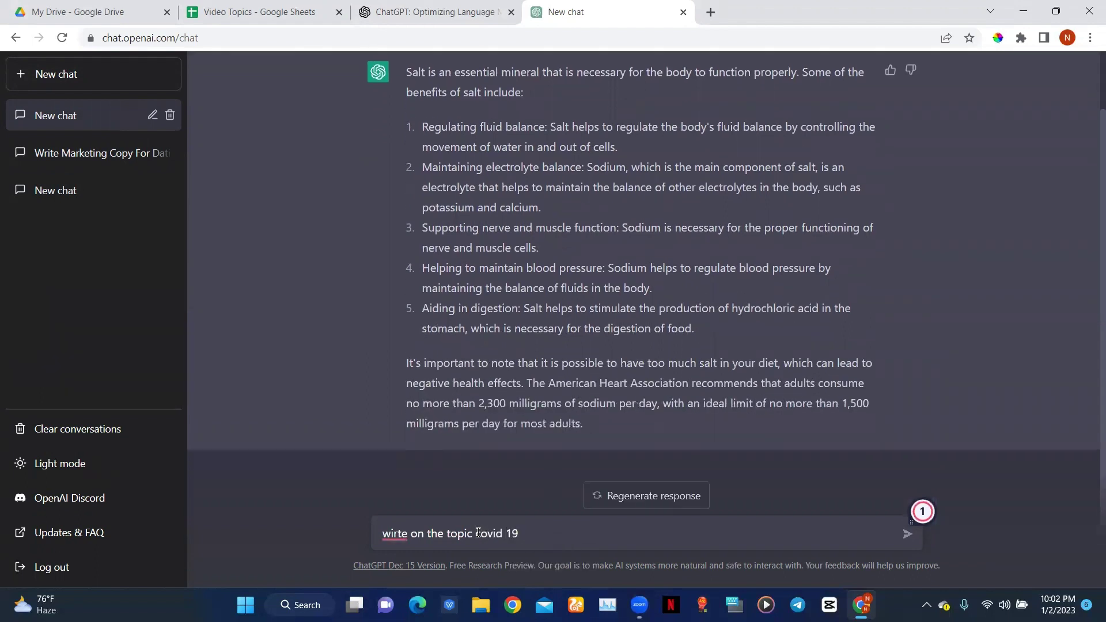
key("Return")
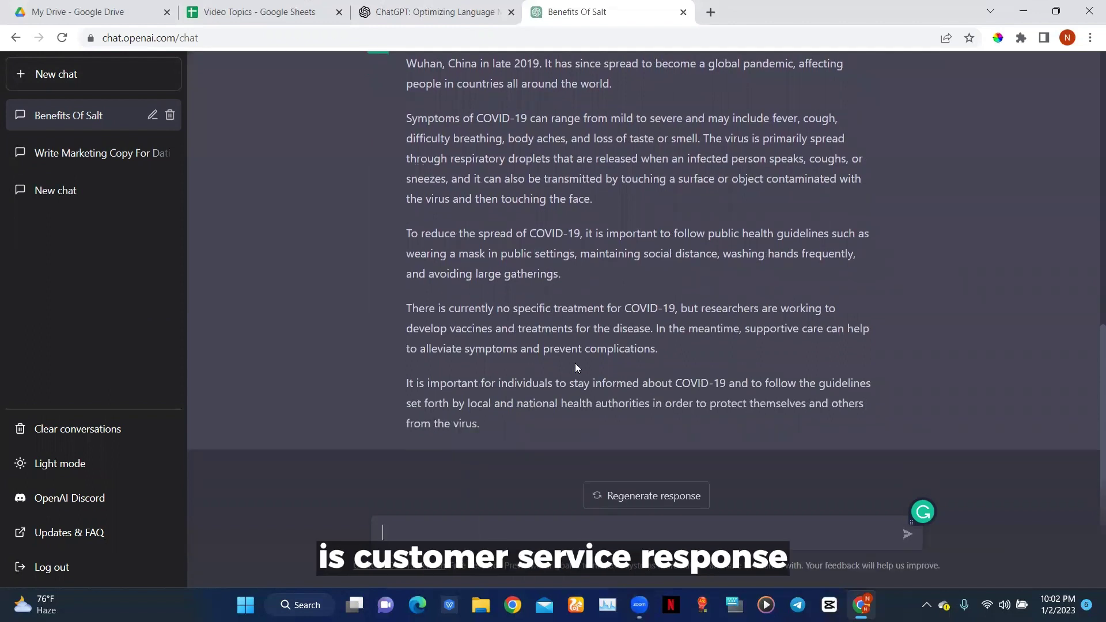
- Start a new chat and send the customer-style prompt "am having issues checking out the website"
left_click(84, 74)
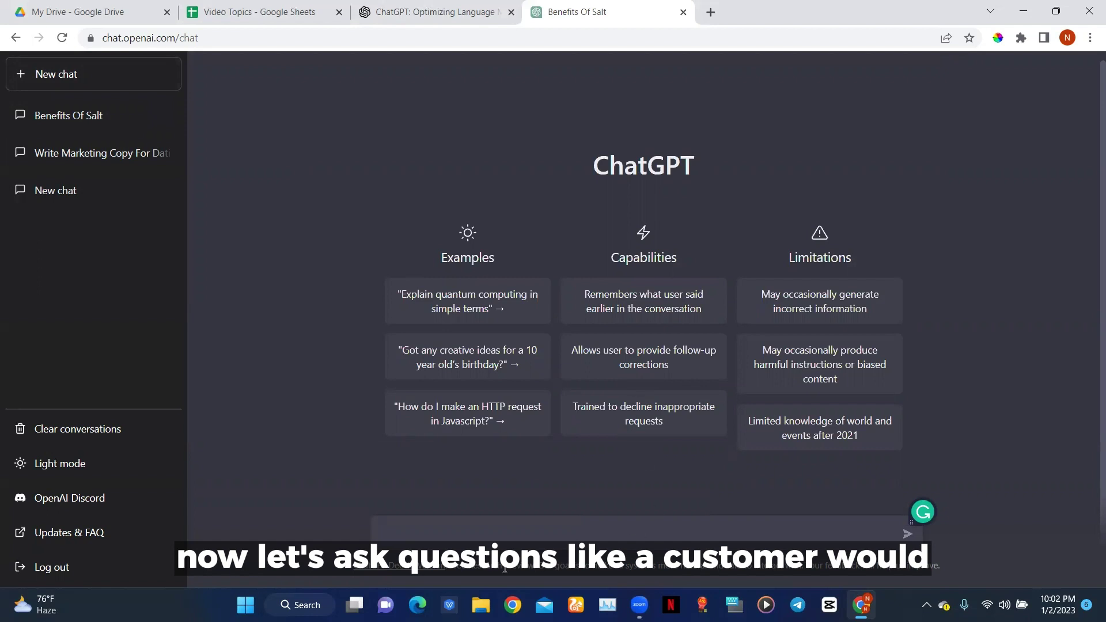
type("am")
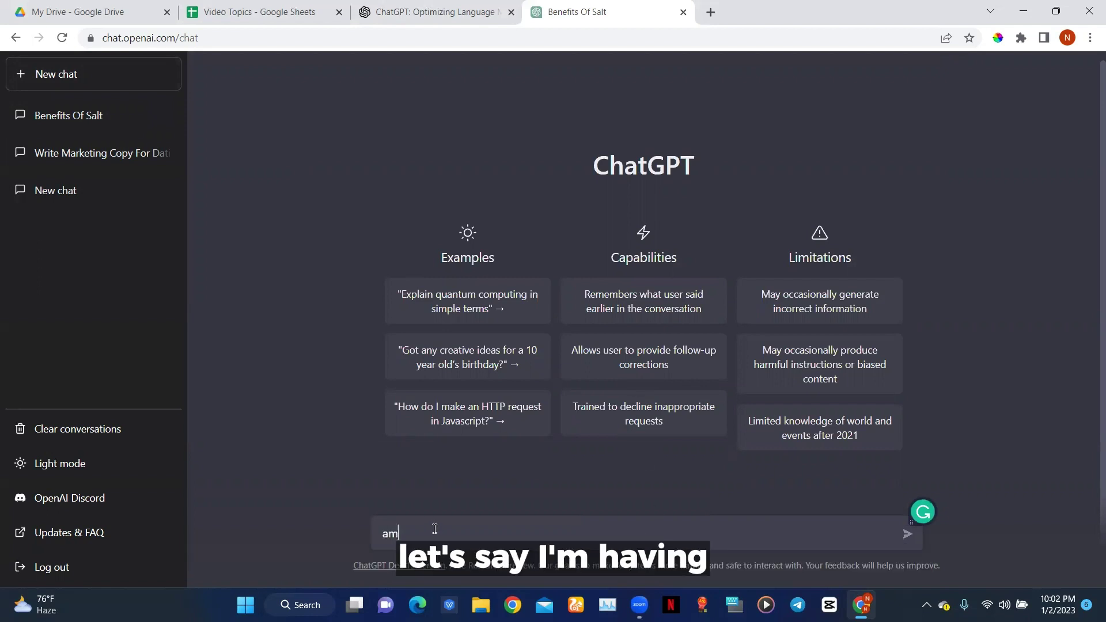
type(" having")
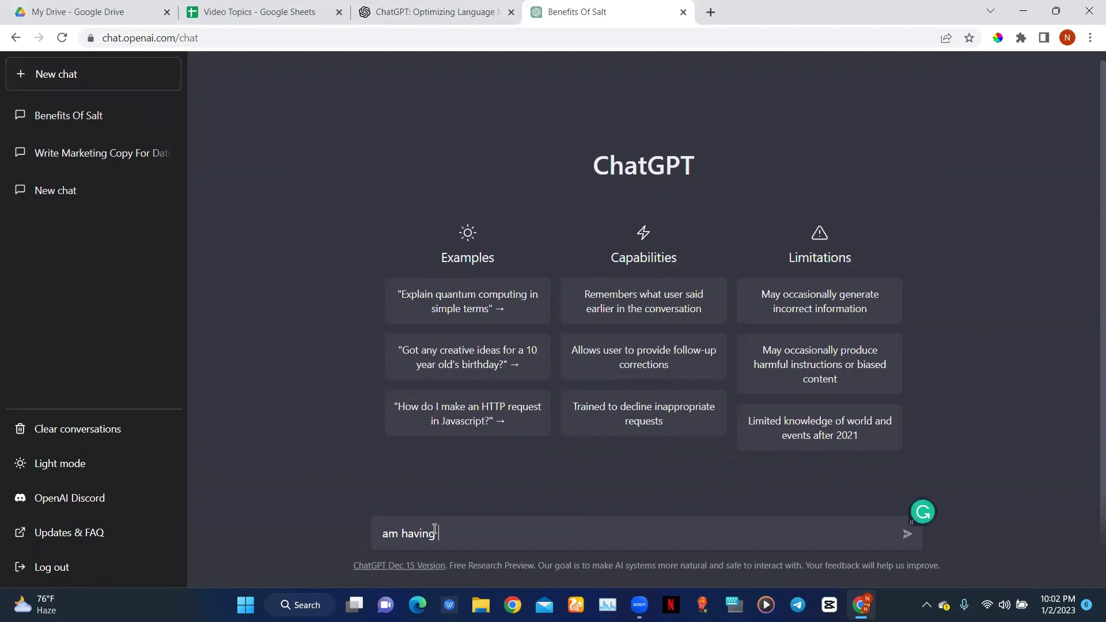
type(" is")
type("ues")
type("che")
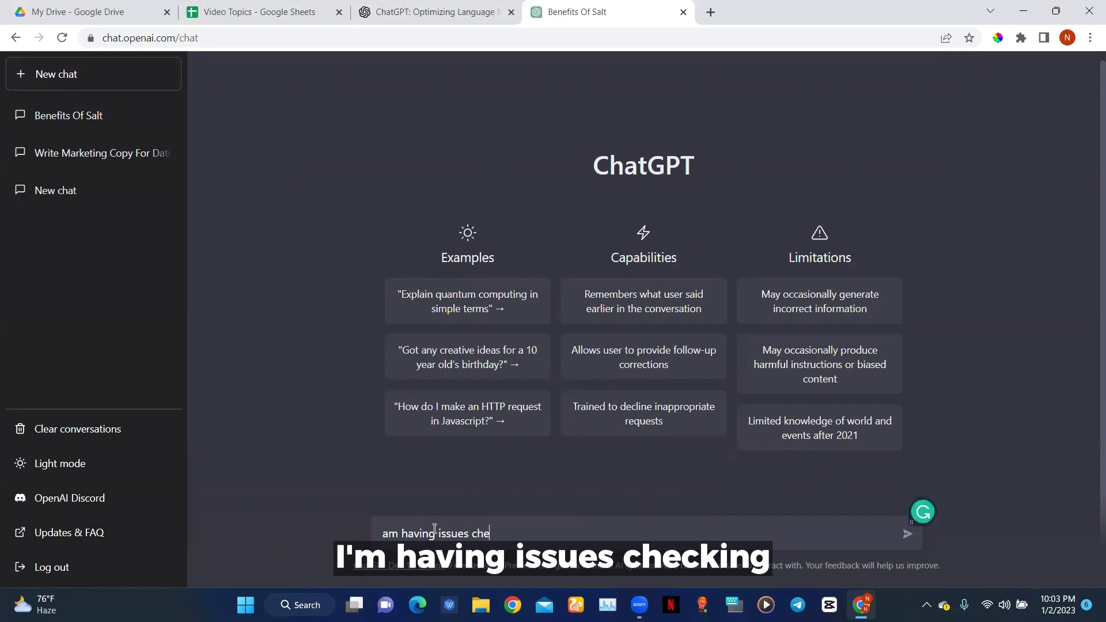
type("cking")
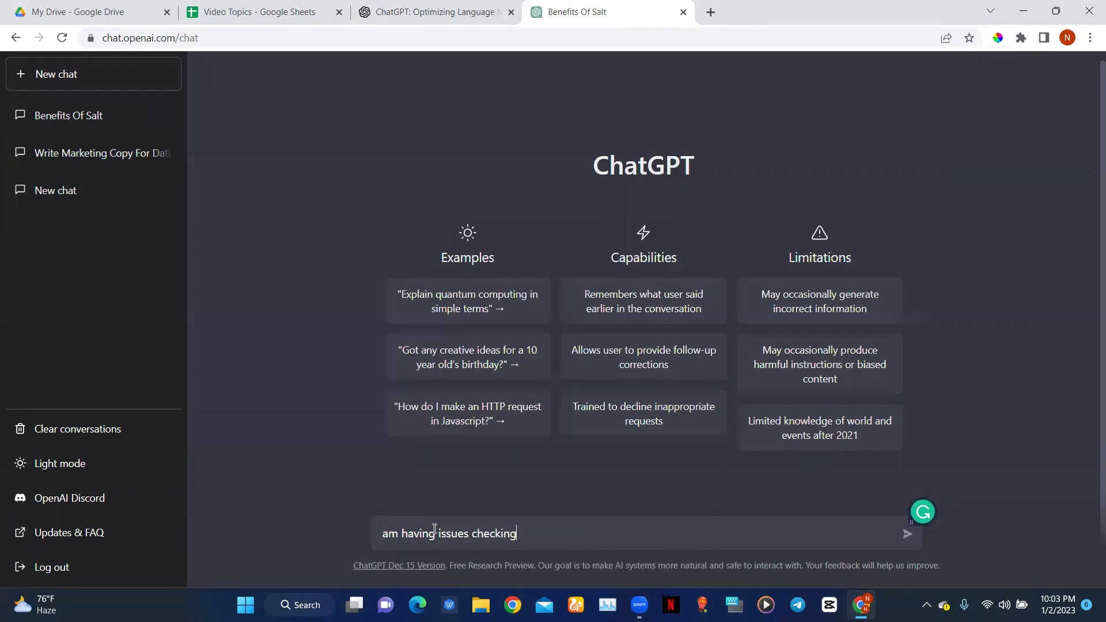
type(" out ")
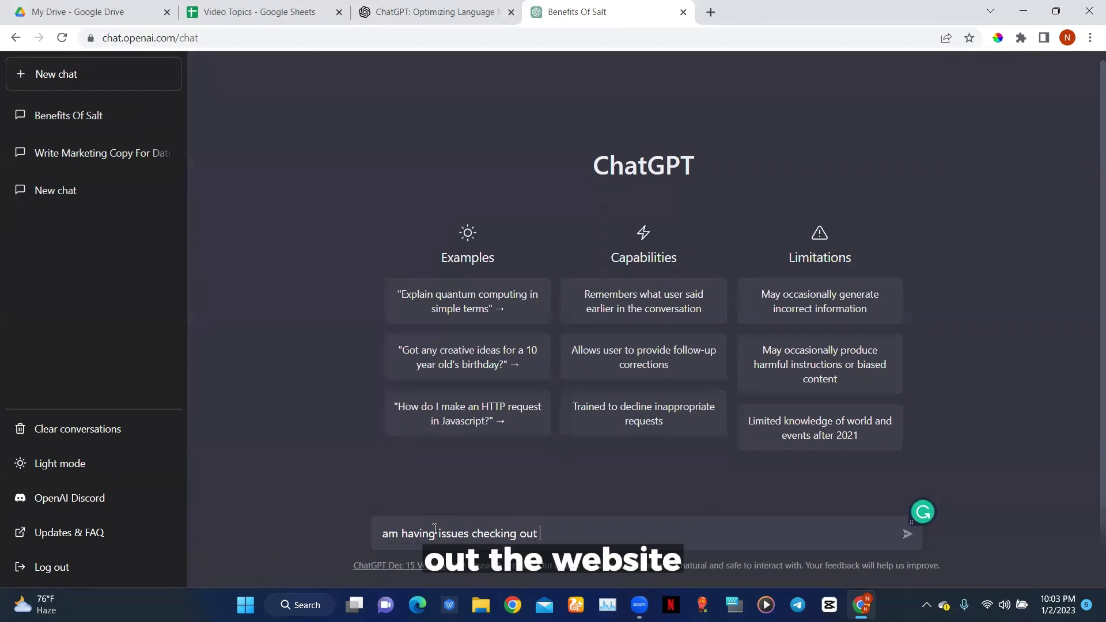
type("the website")
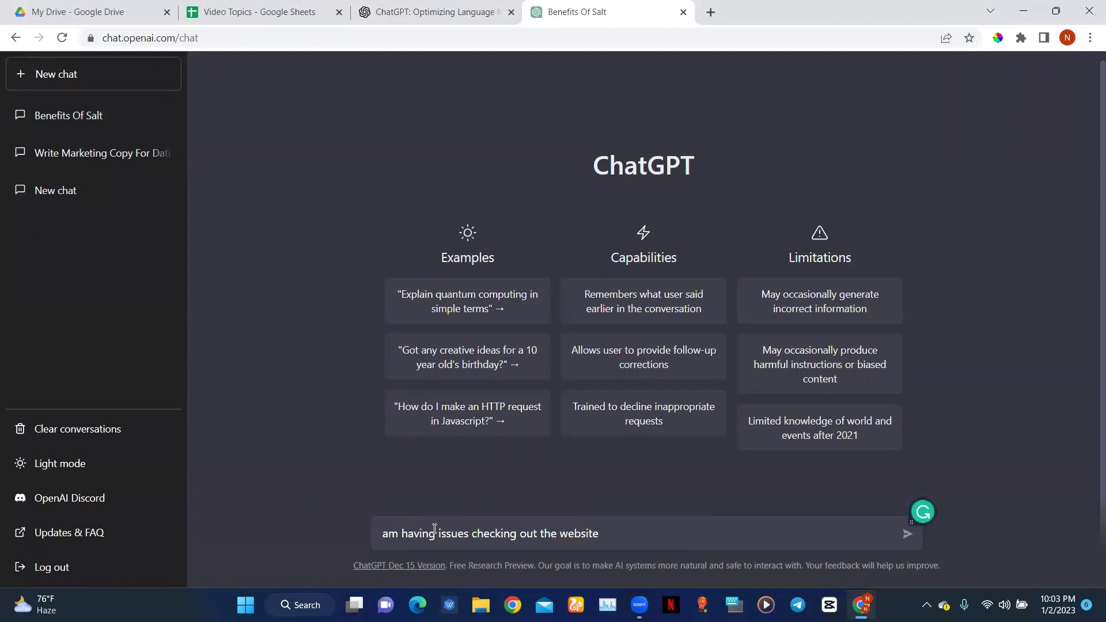
key("Return")
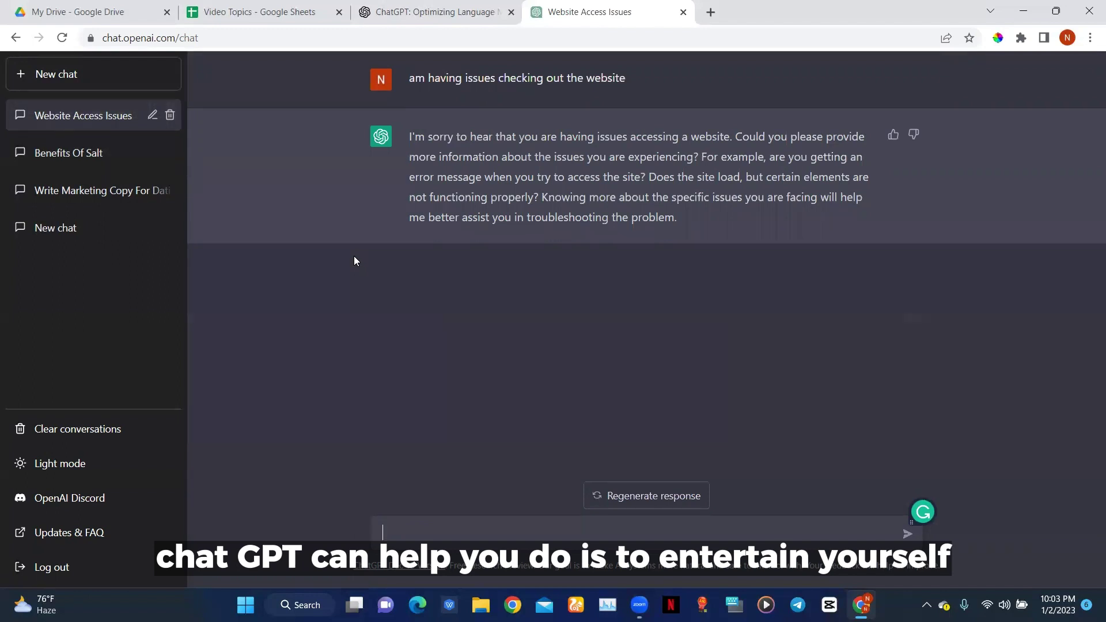
- Start another new chat and send the prompt "can you tell me a joke"
left_click(85, 75)
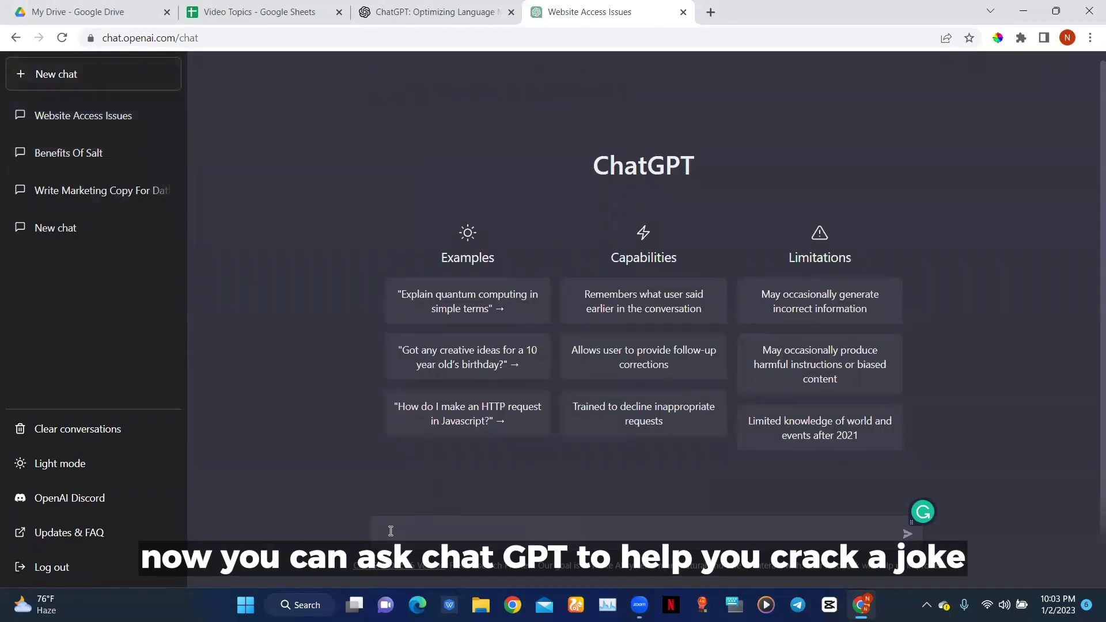
type("can y")
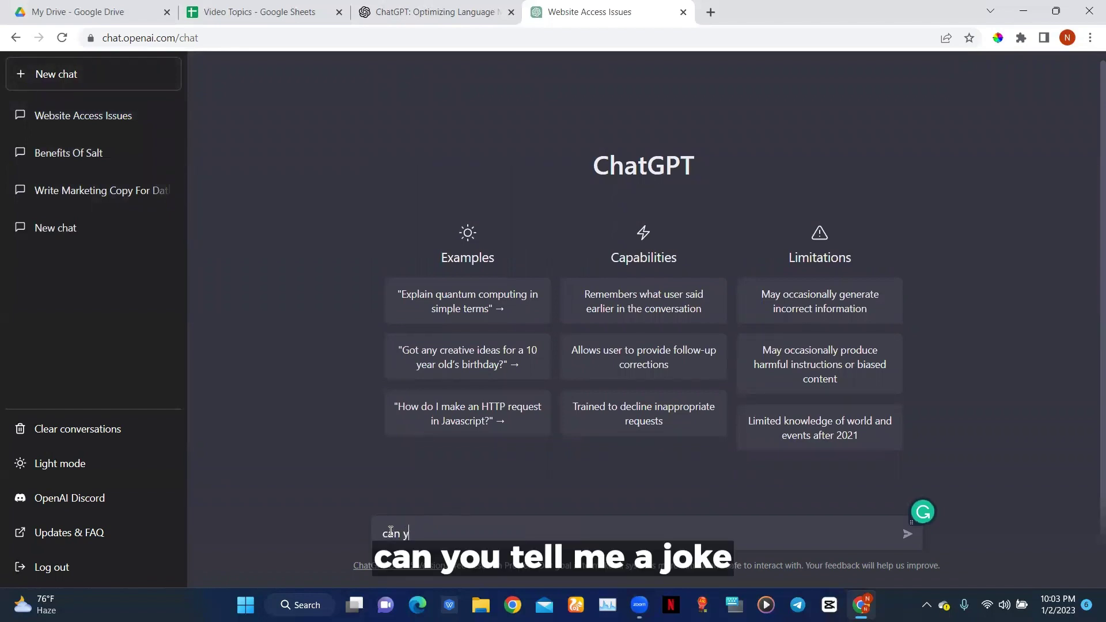
type("ou tell me a joke")
key("Return")
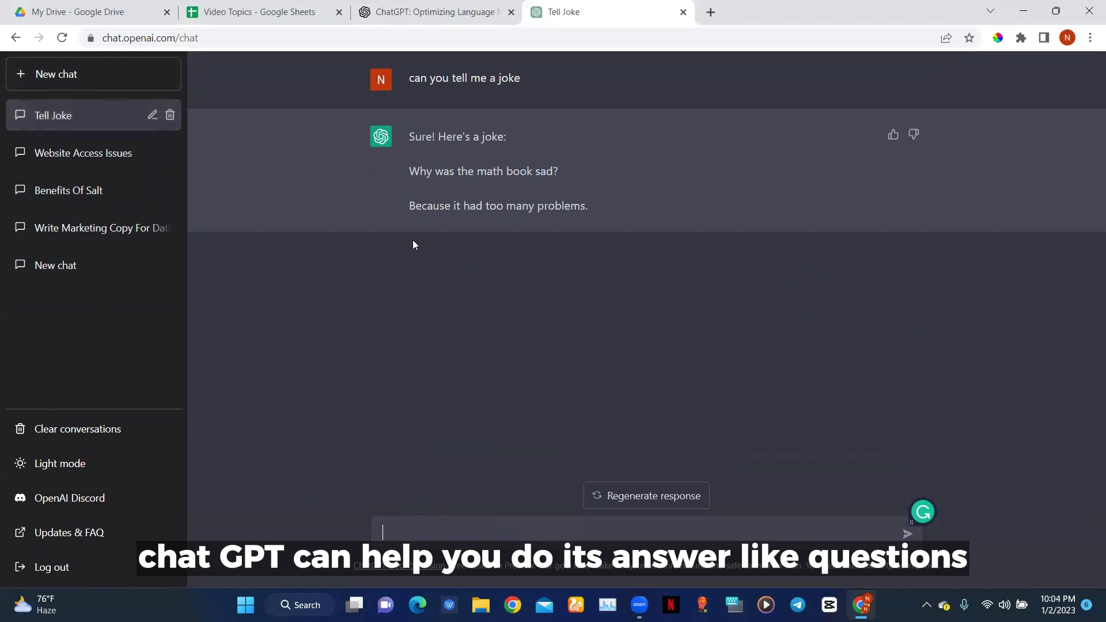
- In a new chat, ask "i have only lettuce in my kitchen what can i make with it", accepting the suggested spelling "kitchen"
left_click(121, 78)
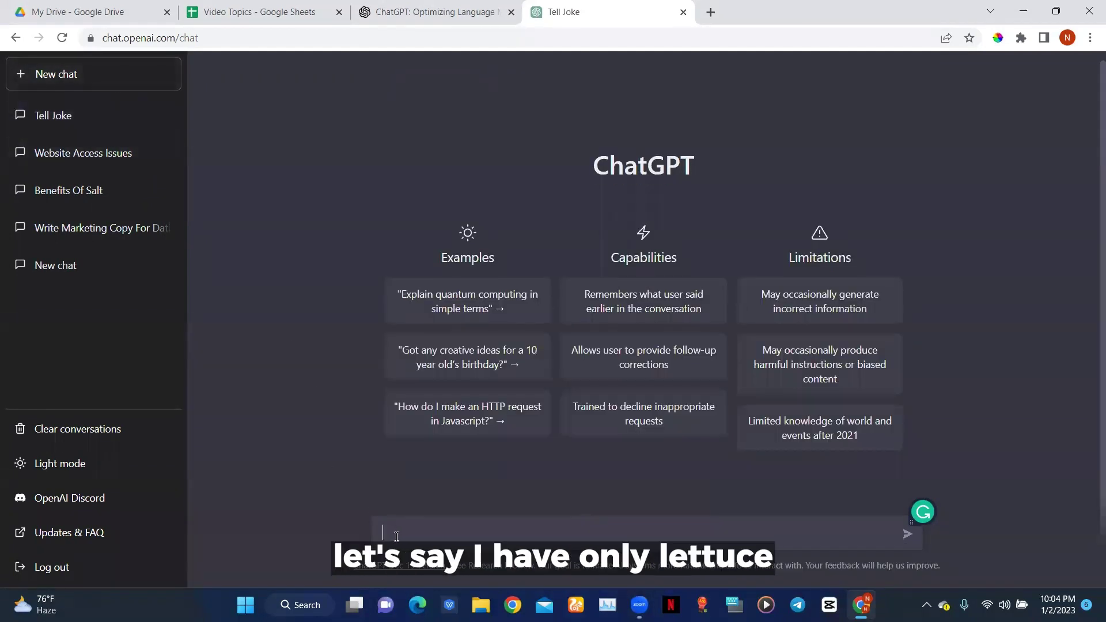
type("i have only lett")
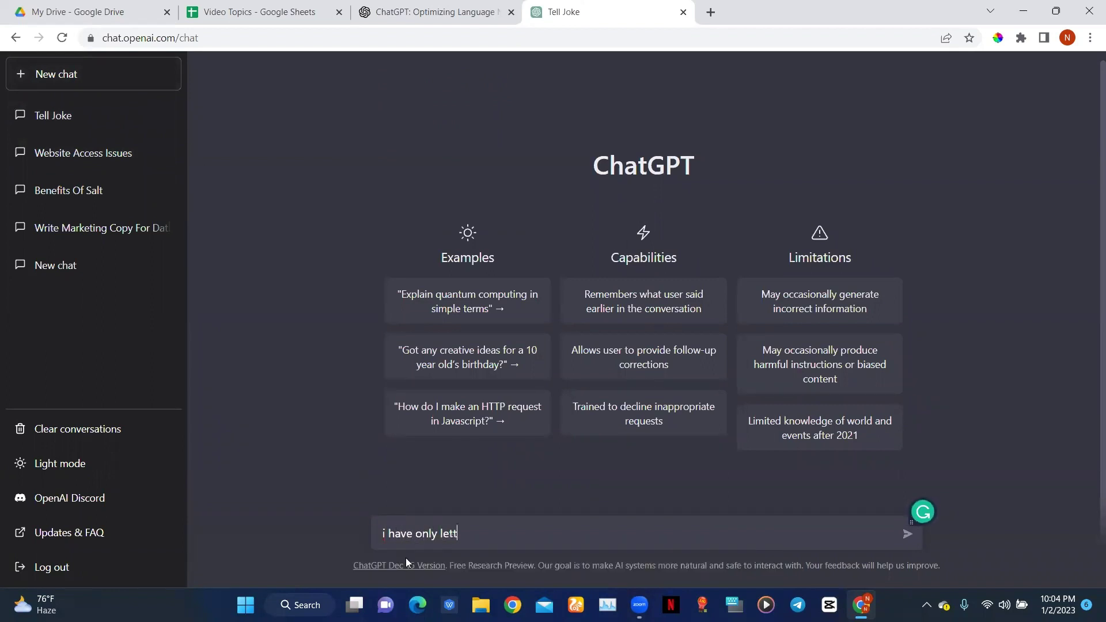
type("uce in my ")
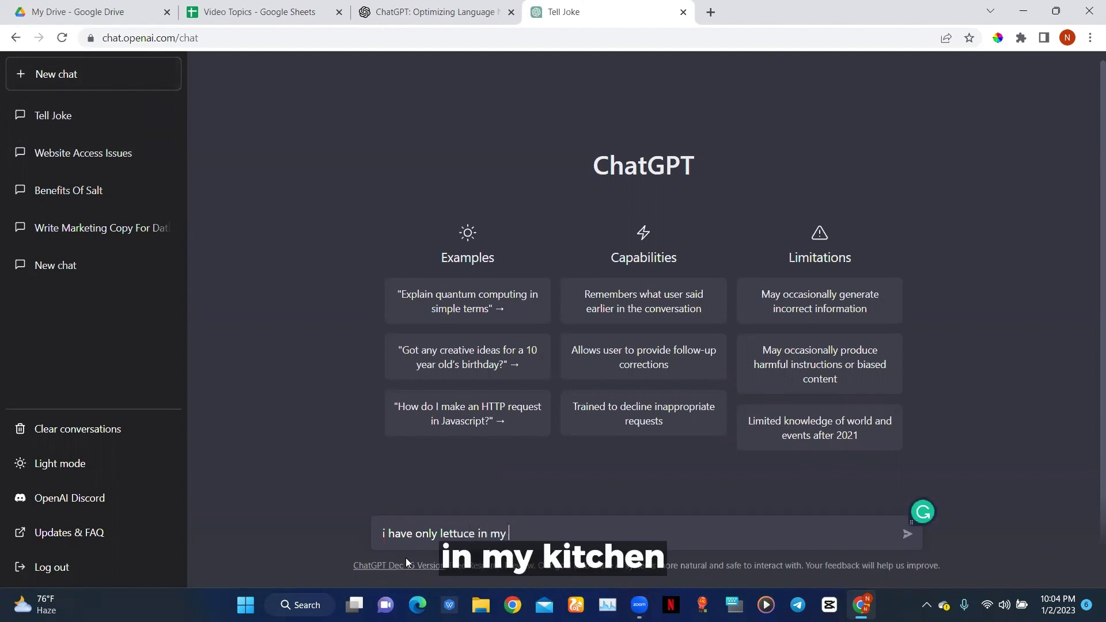
type("kichen")
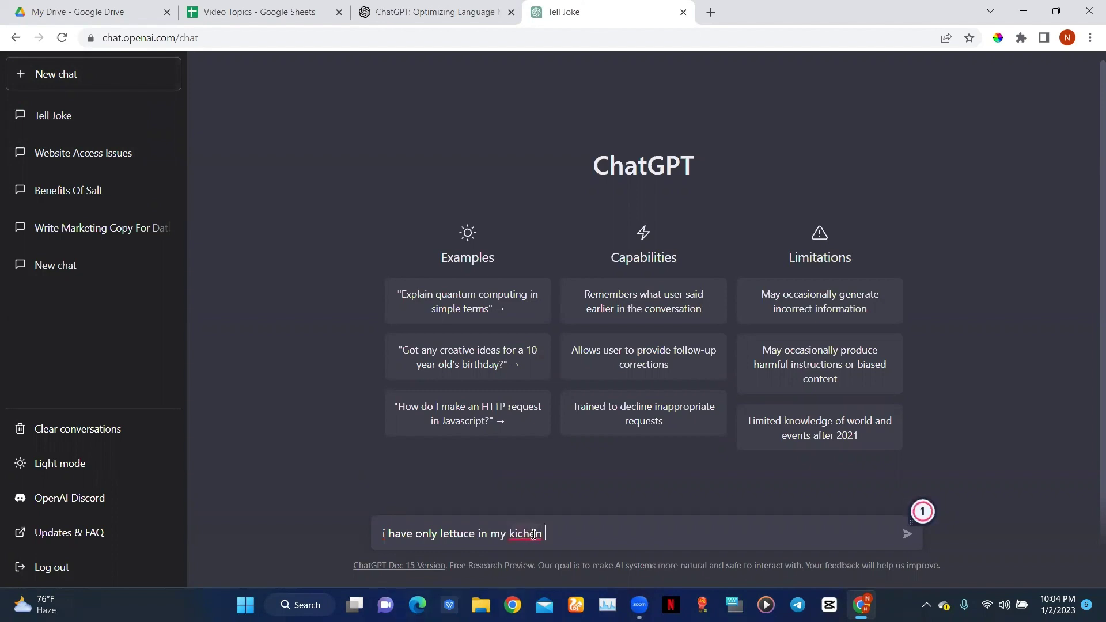
mouse_move(533, 534)
left_click(534, 483)
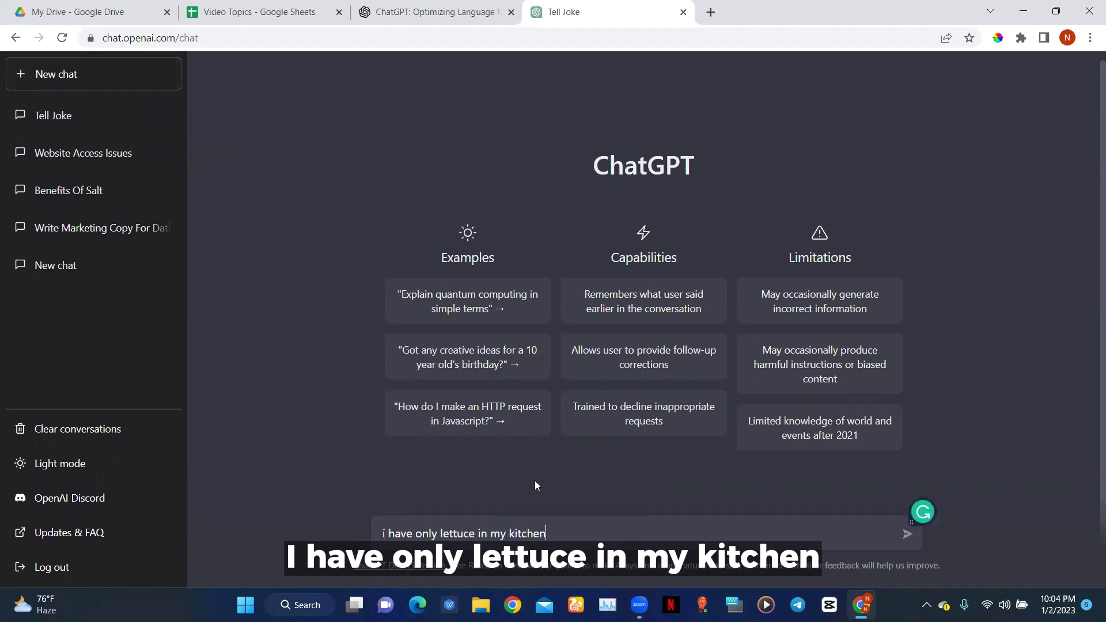
type("what")
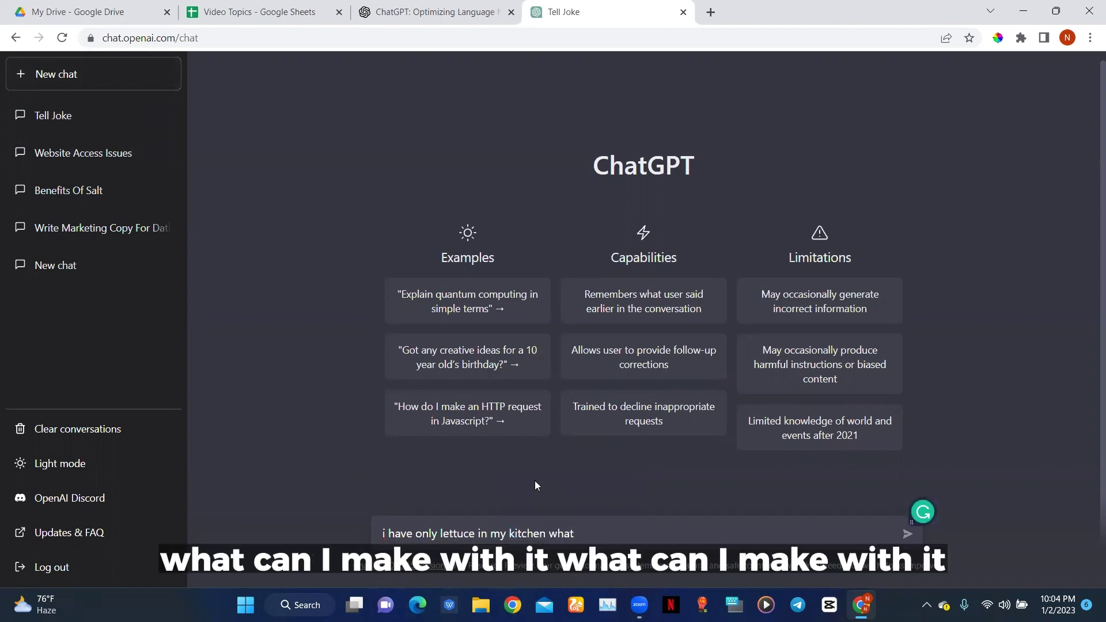
type(" can i make with it")
key("Return")
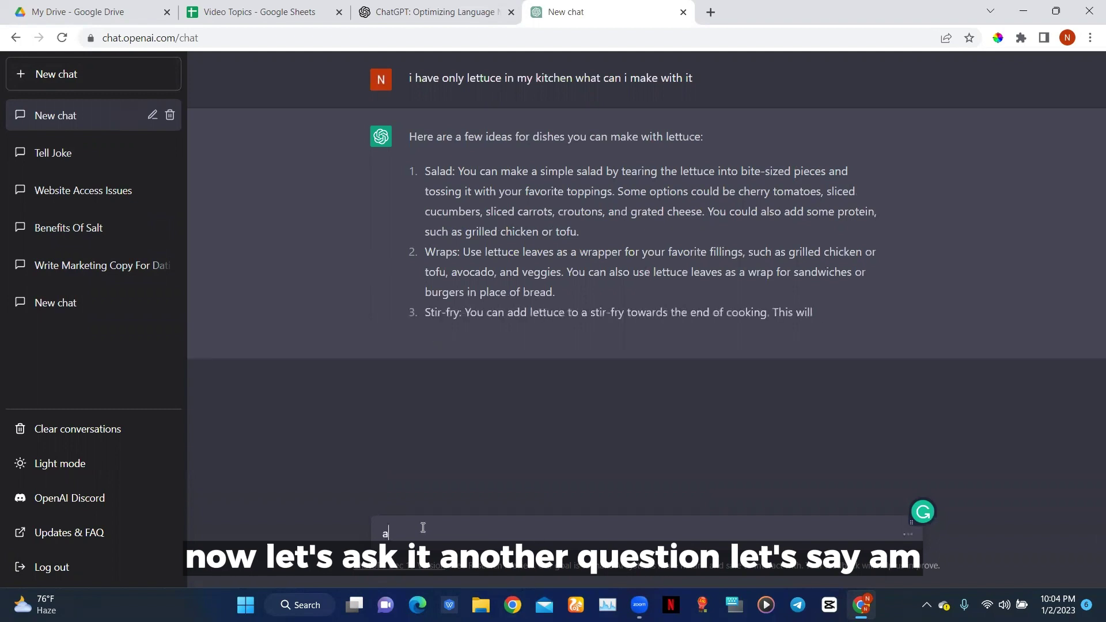
- Send the follow-up prompt "am a hairstylist and am not happy with my job" in the lettuce conversation
type("am a")
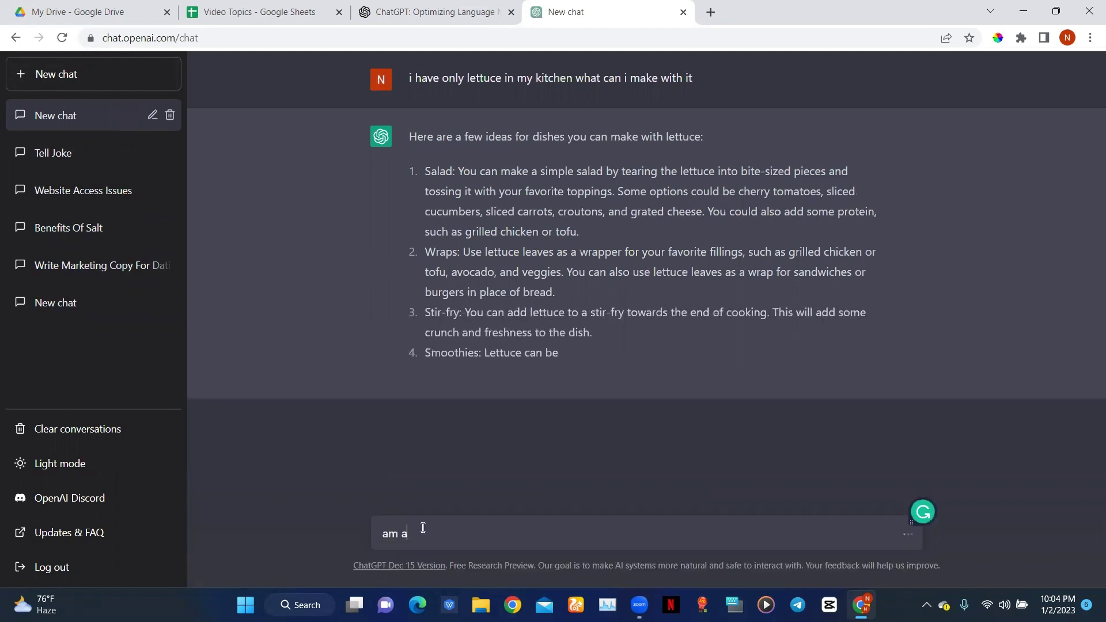
type(" ha")
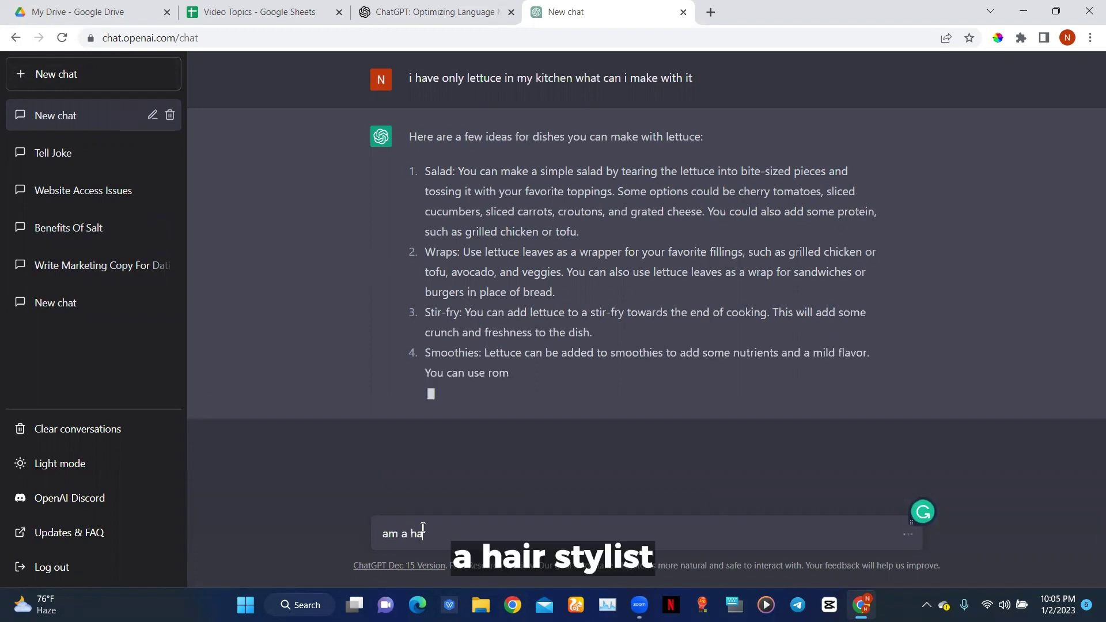
type("irsty")
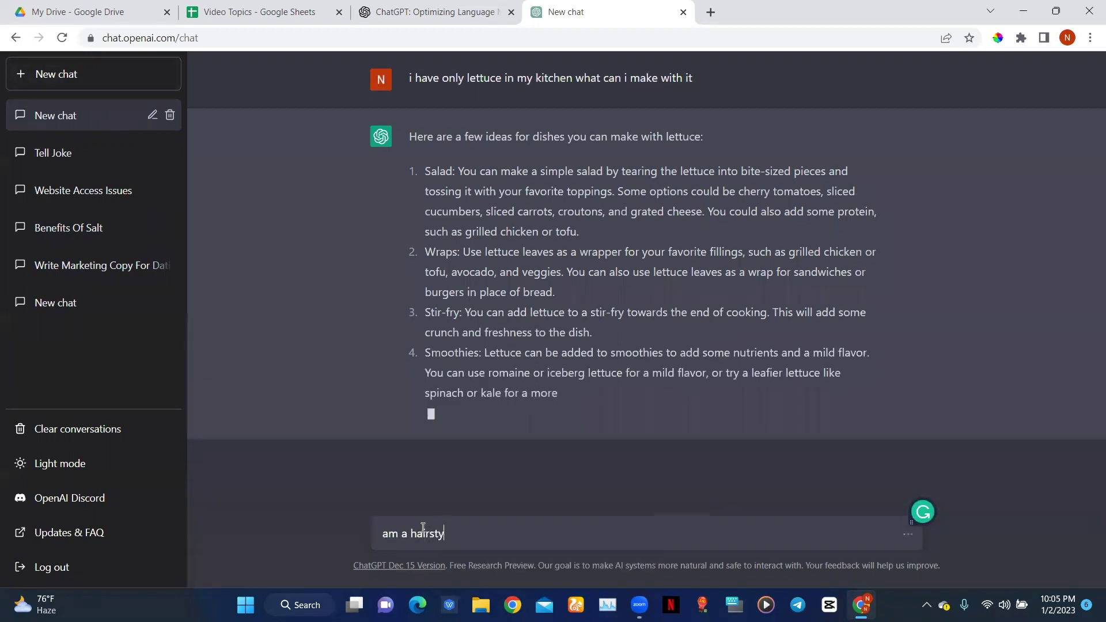
type("list ")
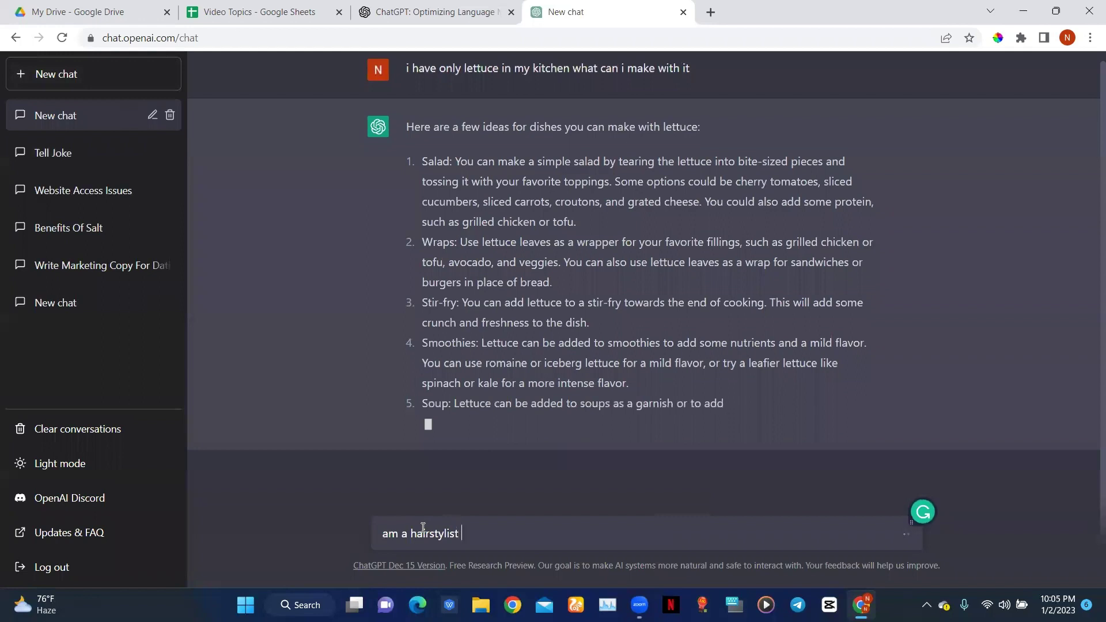
type("and a")
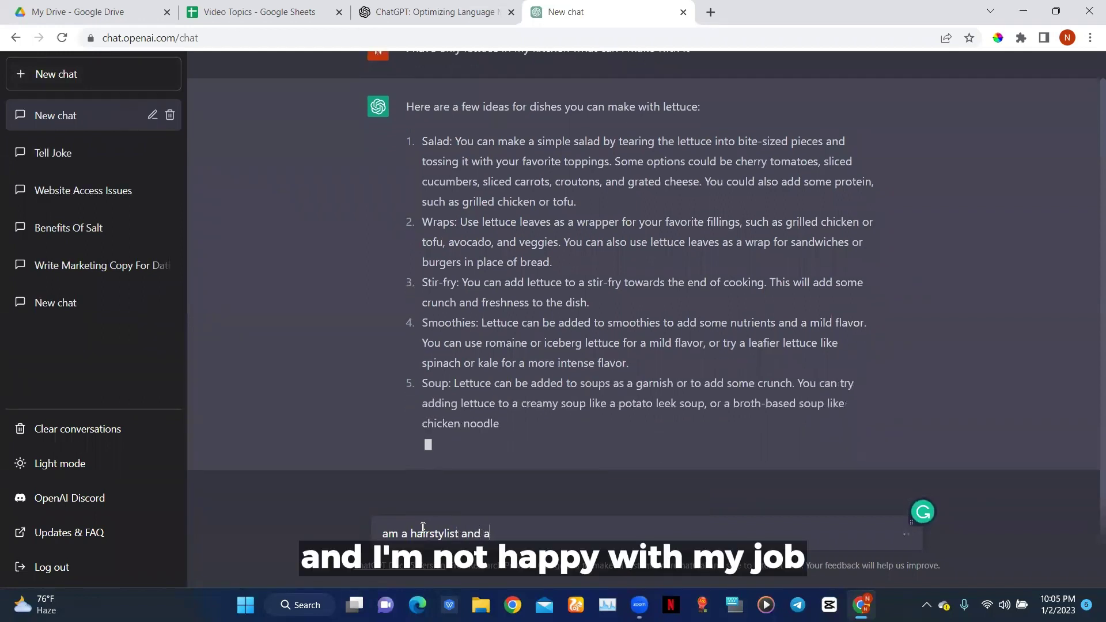
type("m not happy")
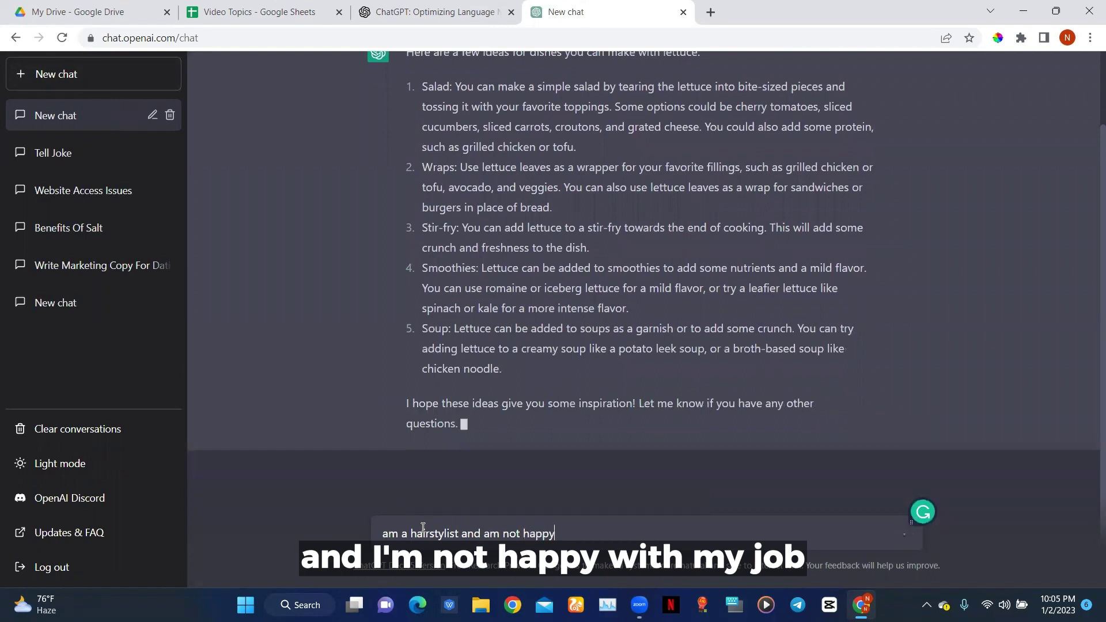
type(" with")
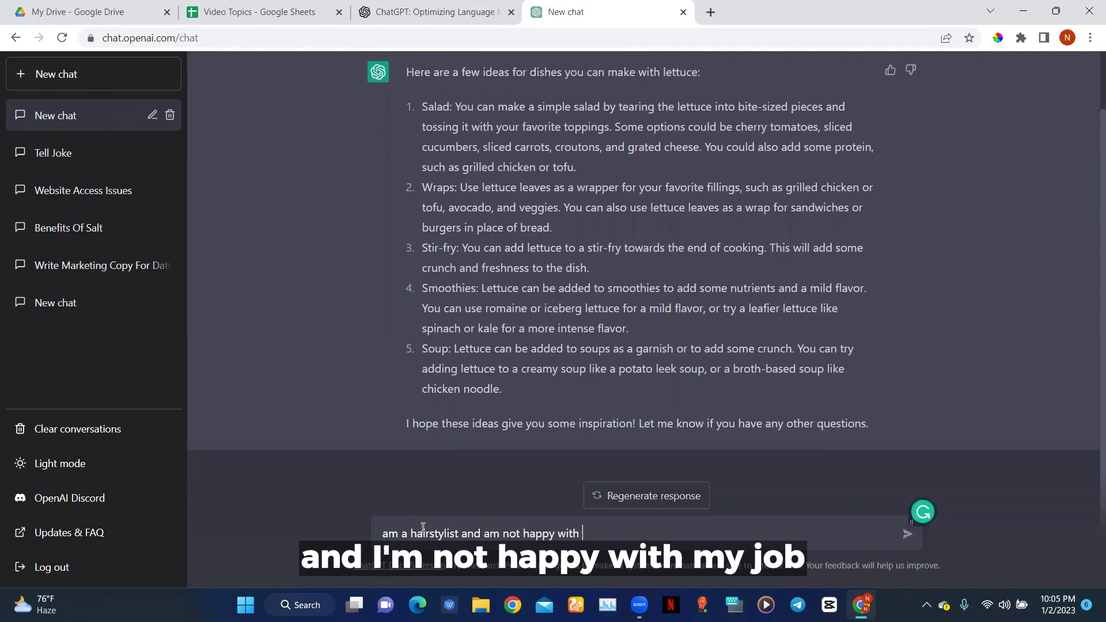
type(" my job")
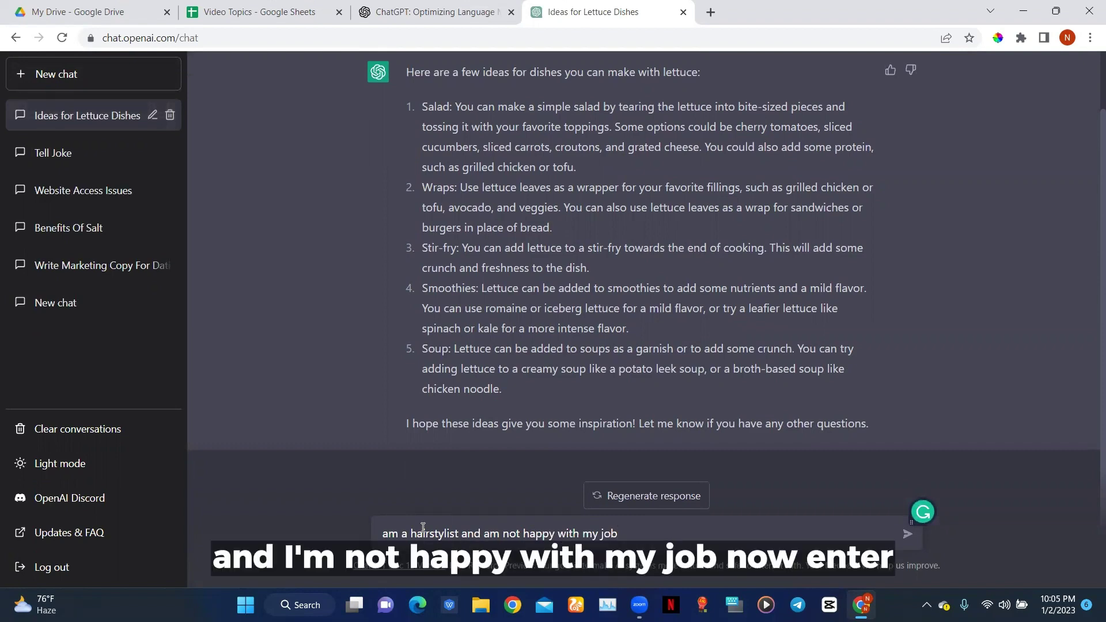
key("Return")
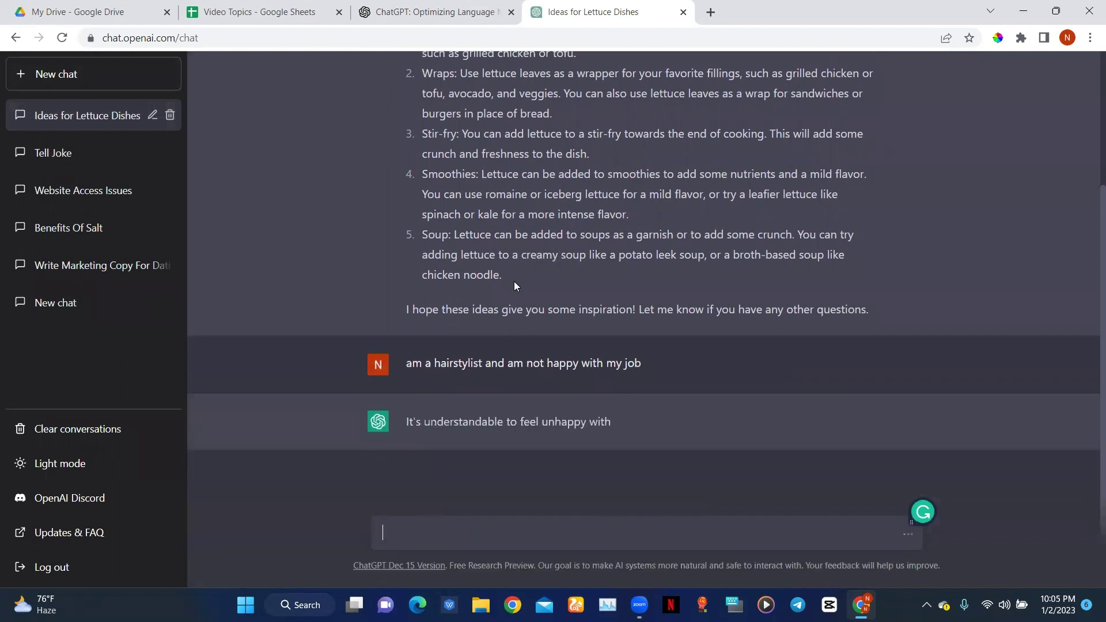
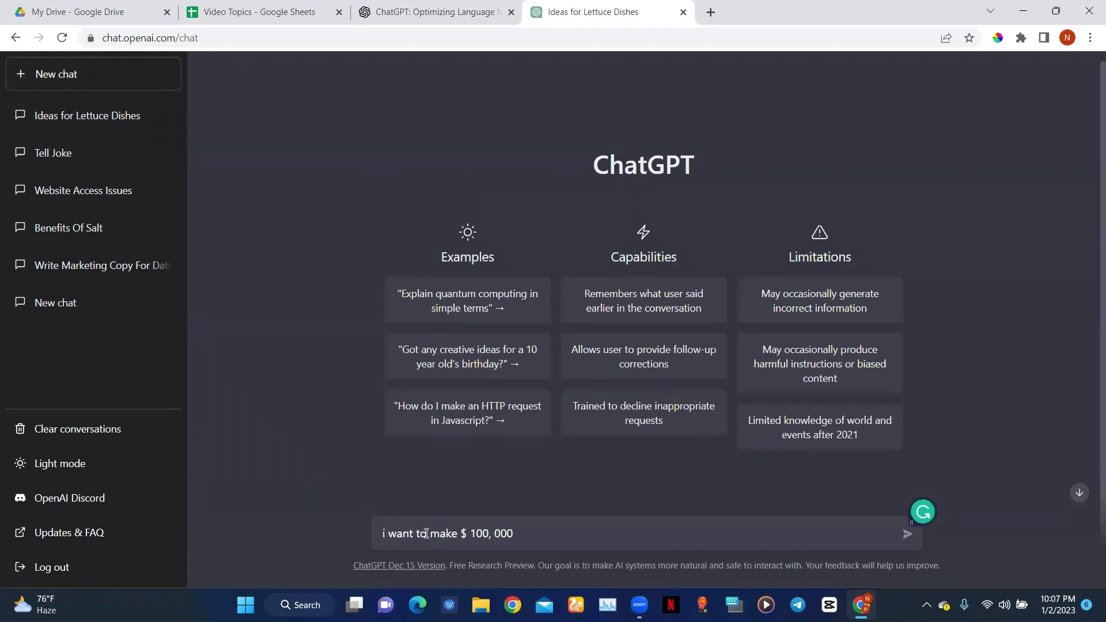
- Complete the $ 100, 000 prompt with "on my fish farm what is you best stategy and advise for me"
type("n my fish")
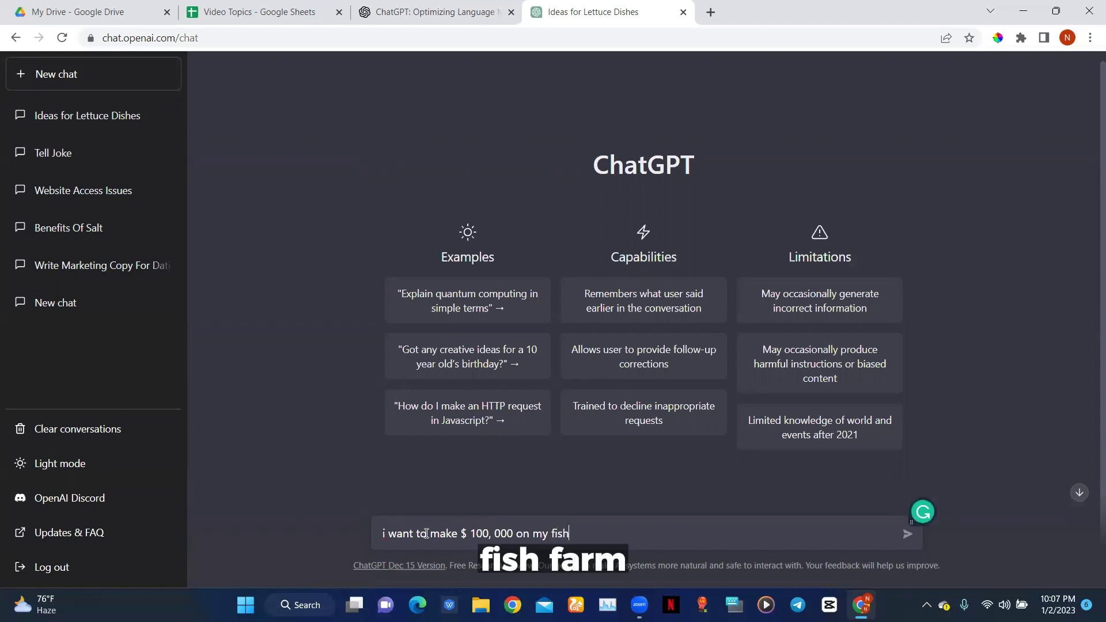
type(" farm")
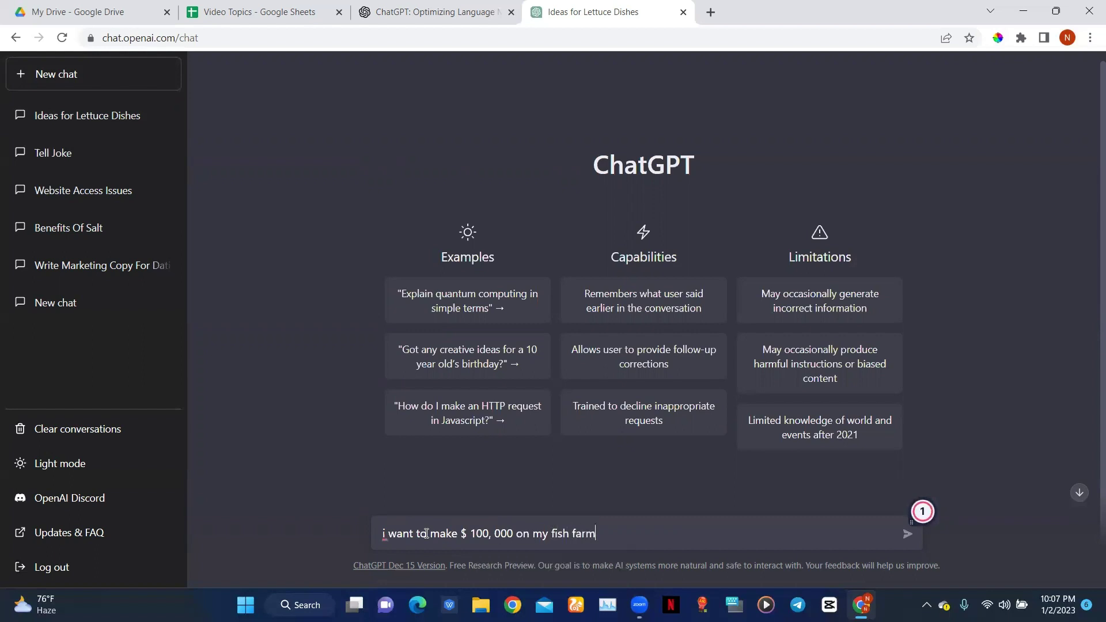
type(" what")
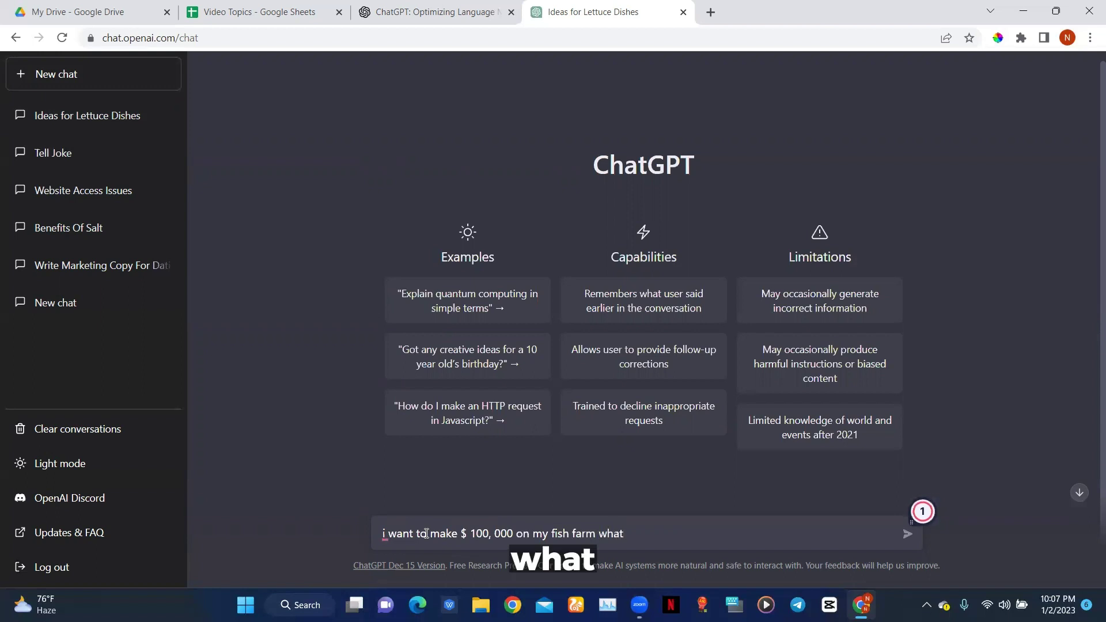
type(" is you best")
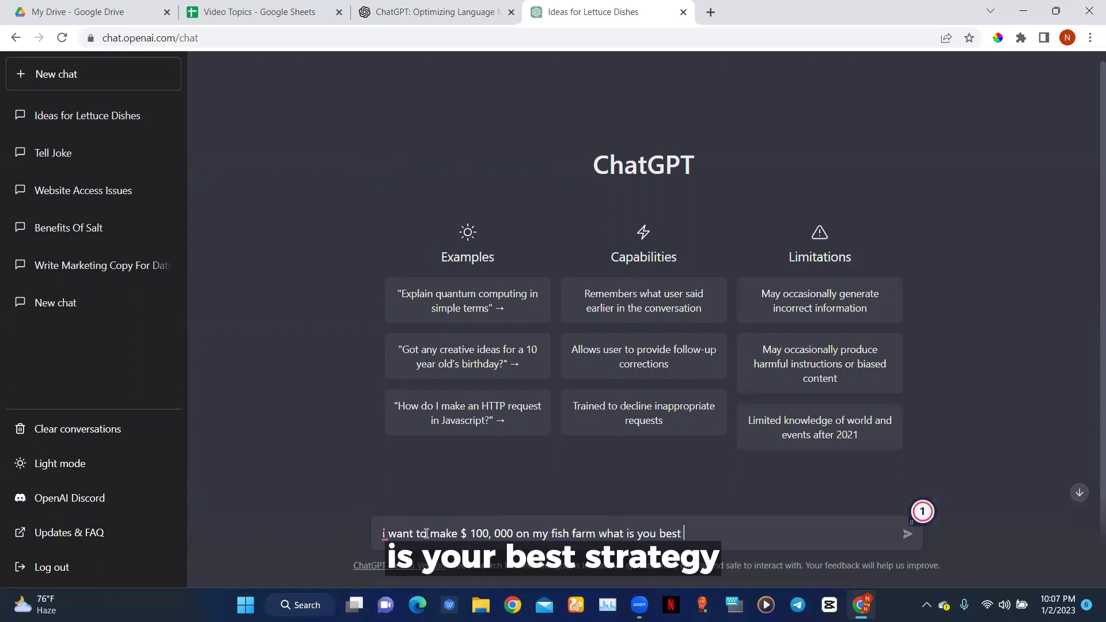
type(" stategy")
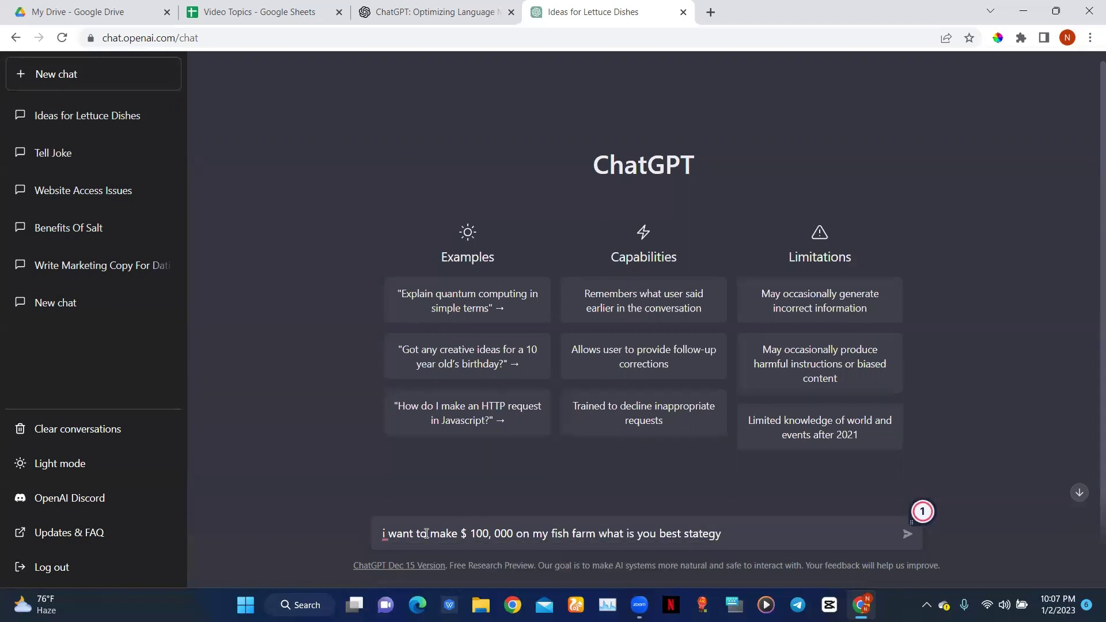
type(" and ad")
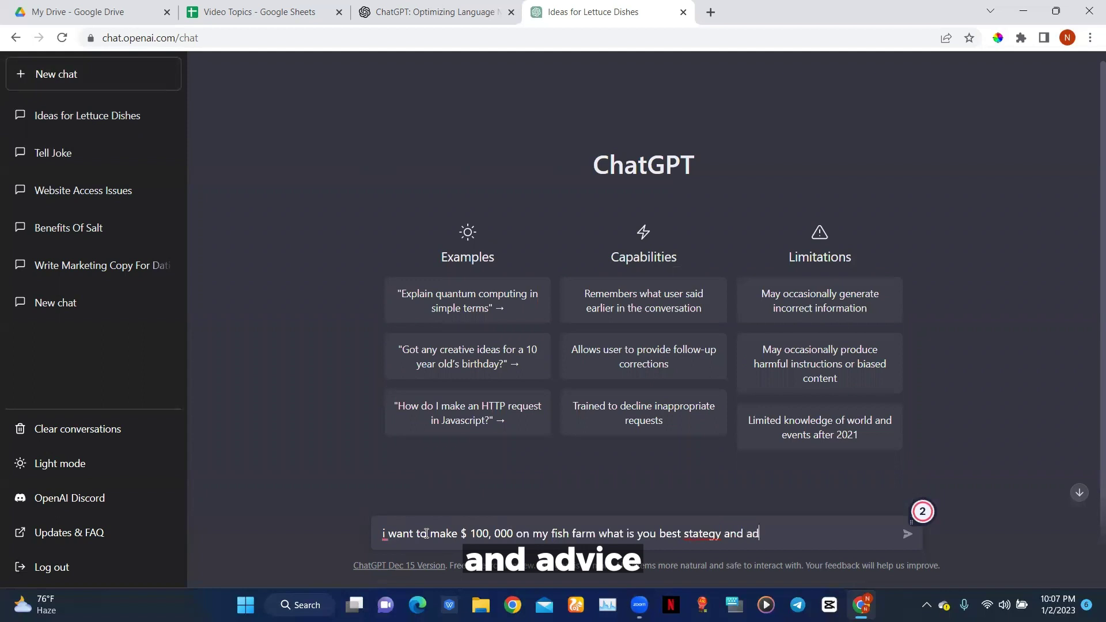
type("vise fo")
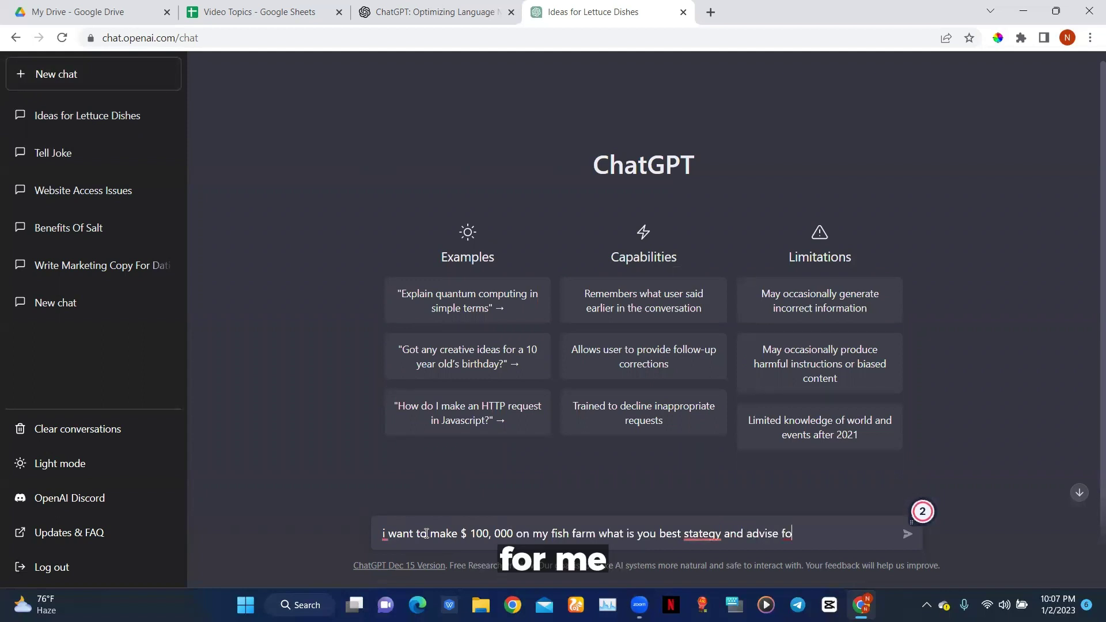
type("r me")
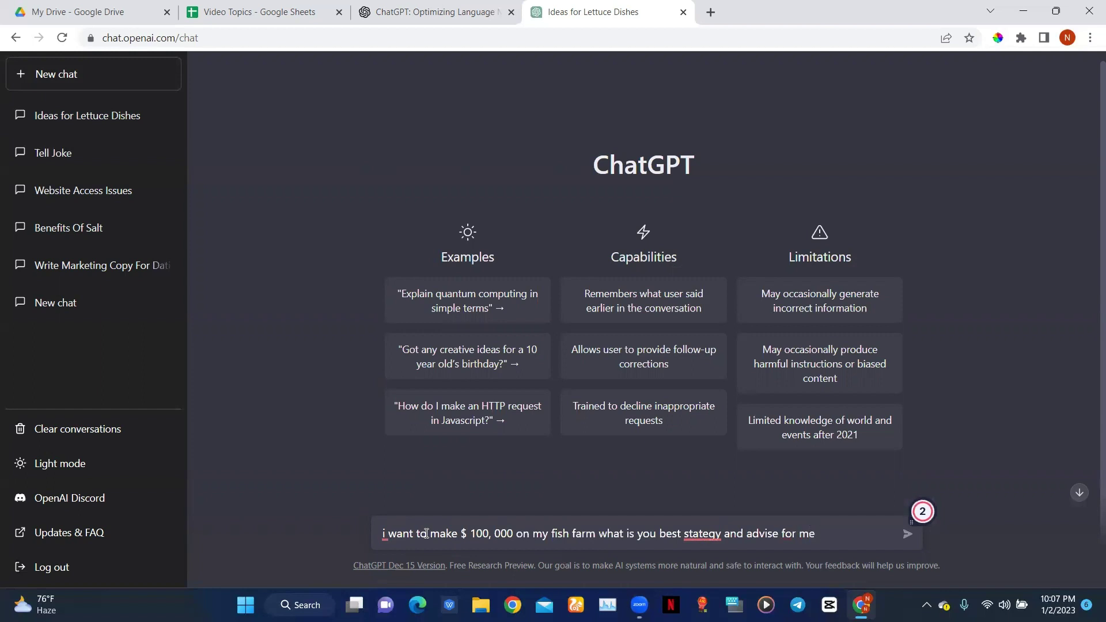
- Accept the suggested spelling "strategy" for the misspelled word and send the fish farm prompt
mouse_move(703, 534)
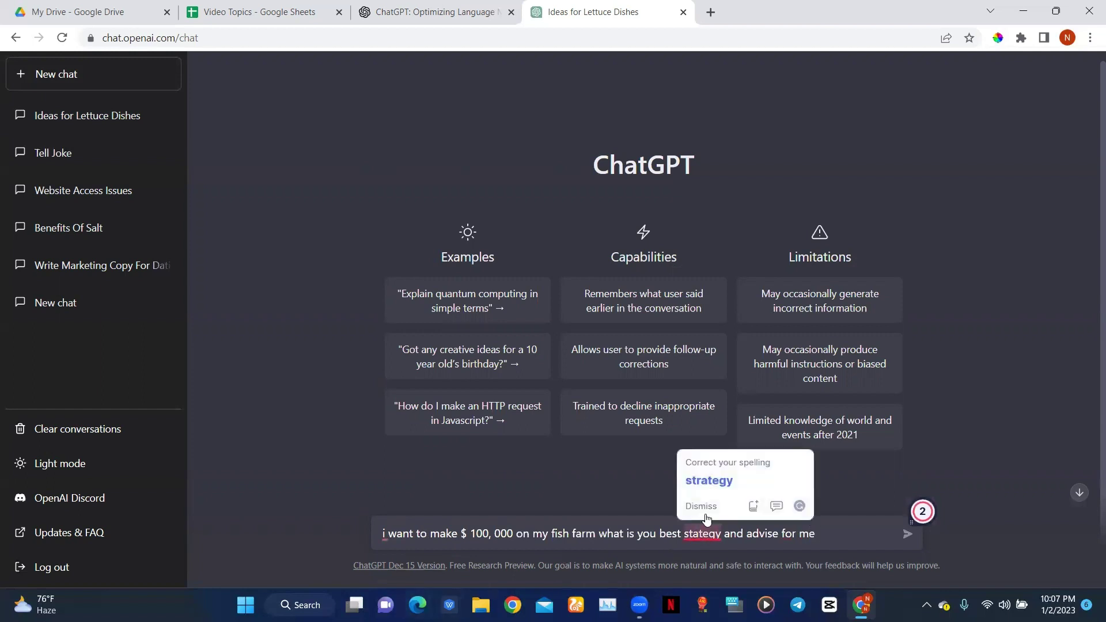
left_click(710, 481)
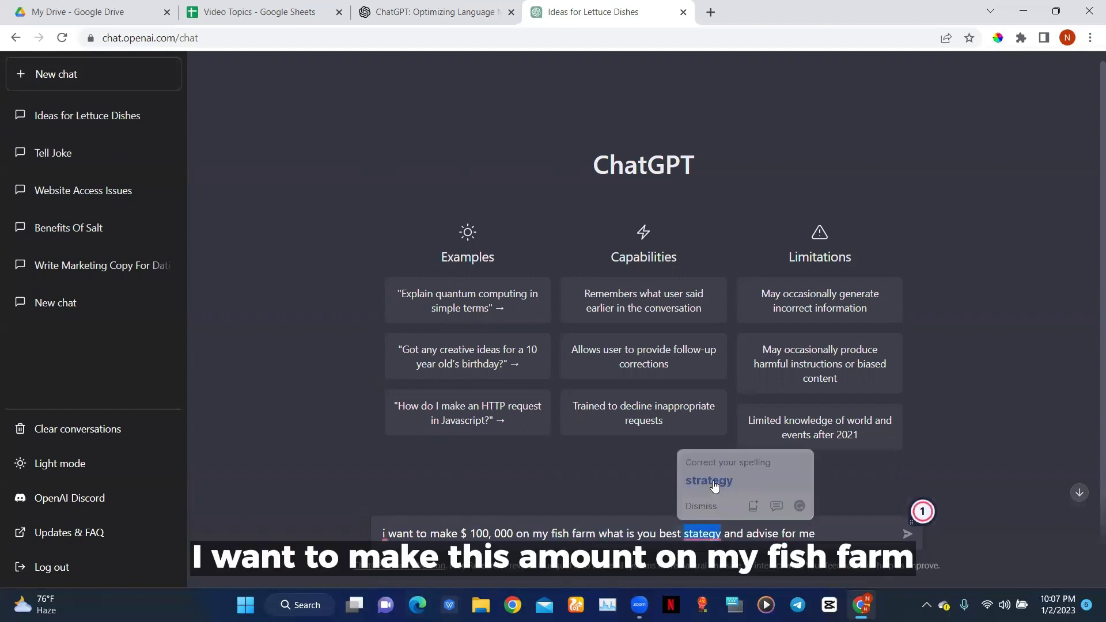
left_click(494, 535)
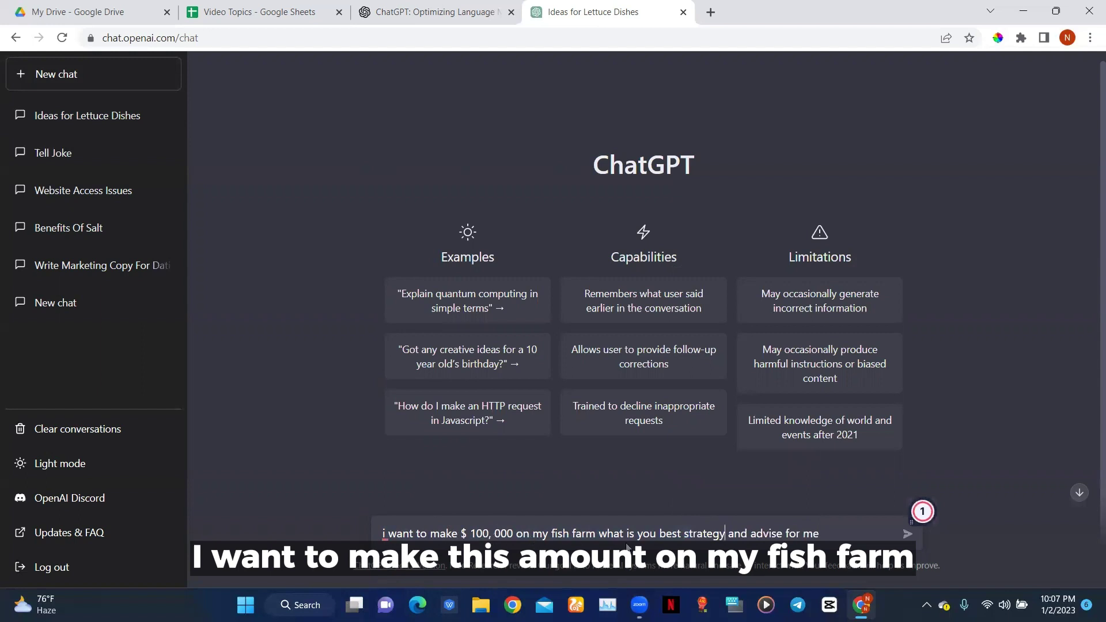
left_click(725, 533)
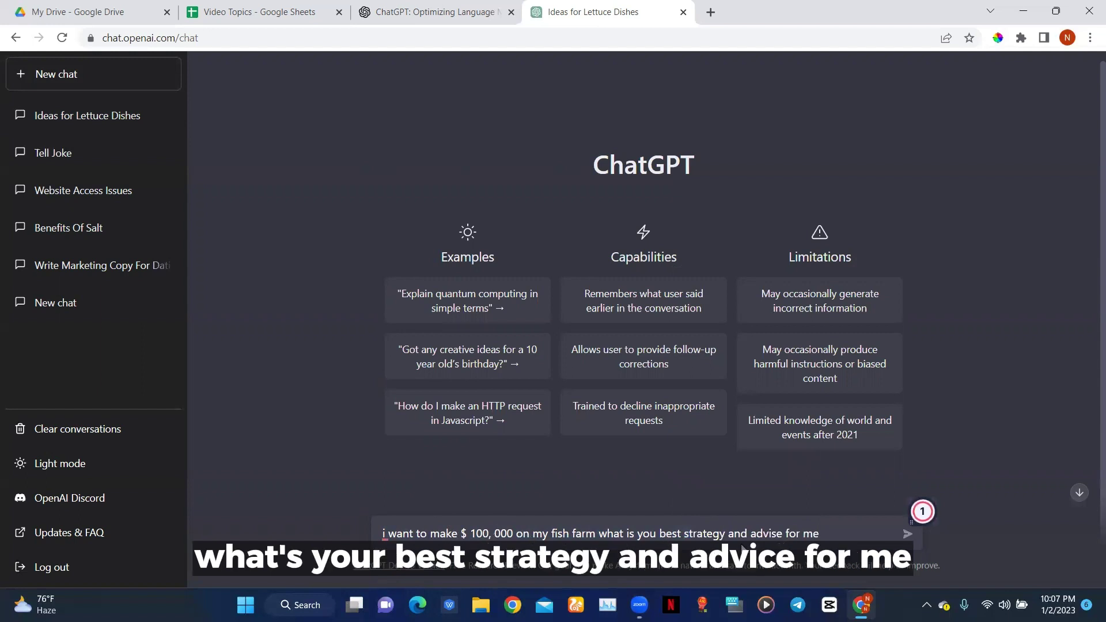
key("Return")
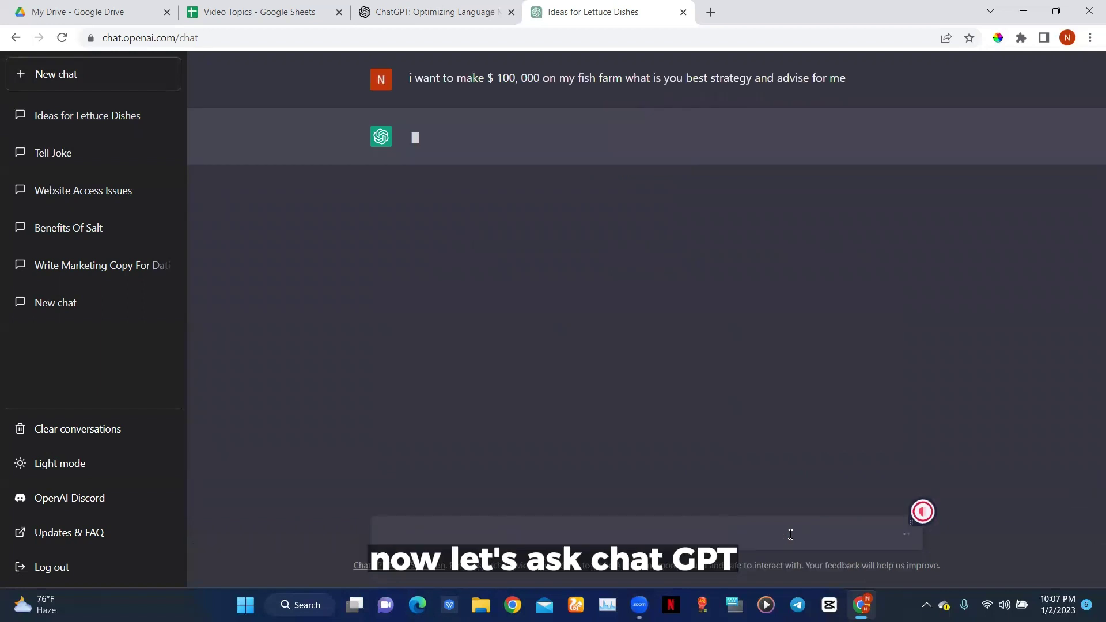